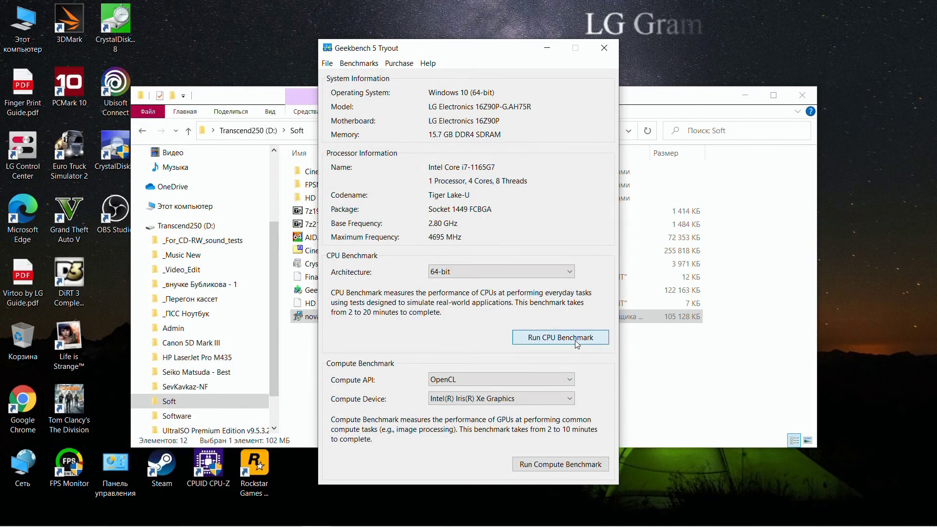
Step: Run the 64-bit CPU benchmark and review the overall scores and system information on its result page
click(575, 342)
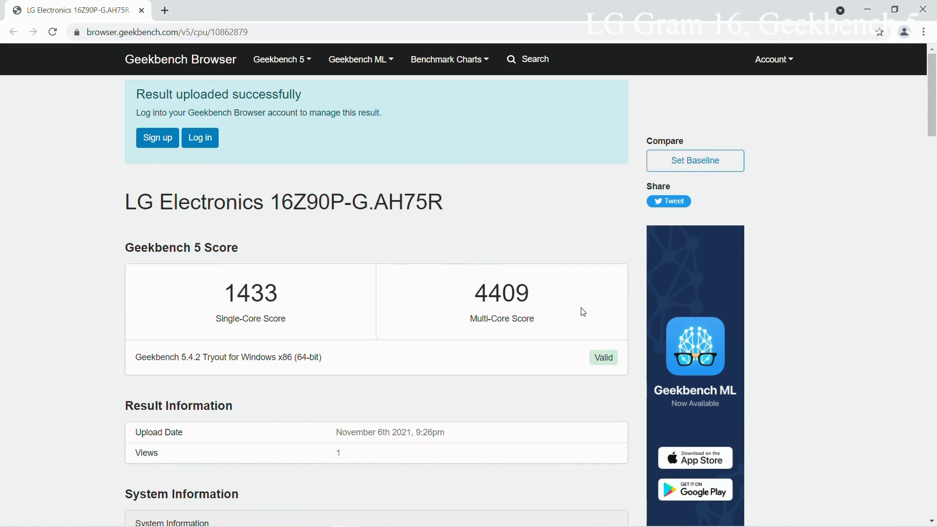
scroll(630, 314, down, 5)
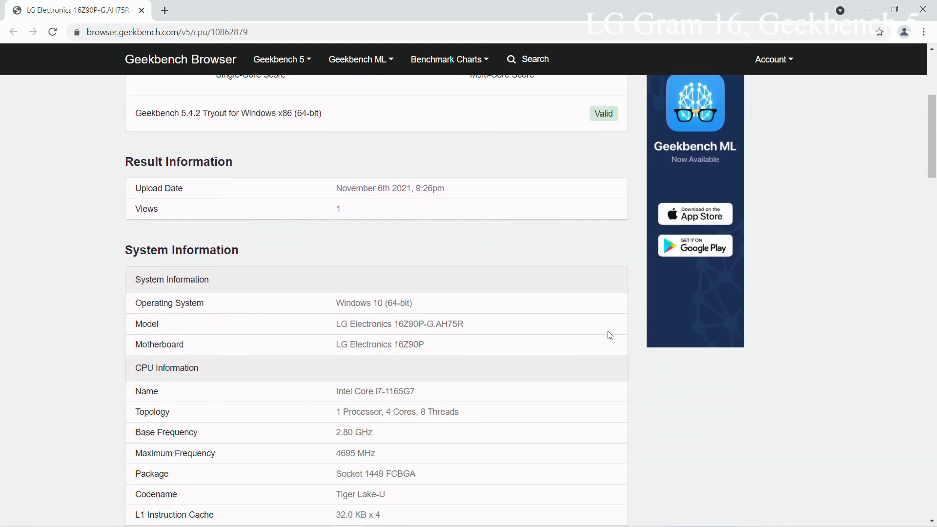
scroll(610, 336, down, 3)
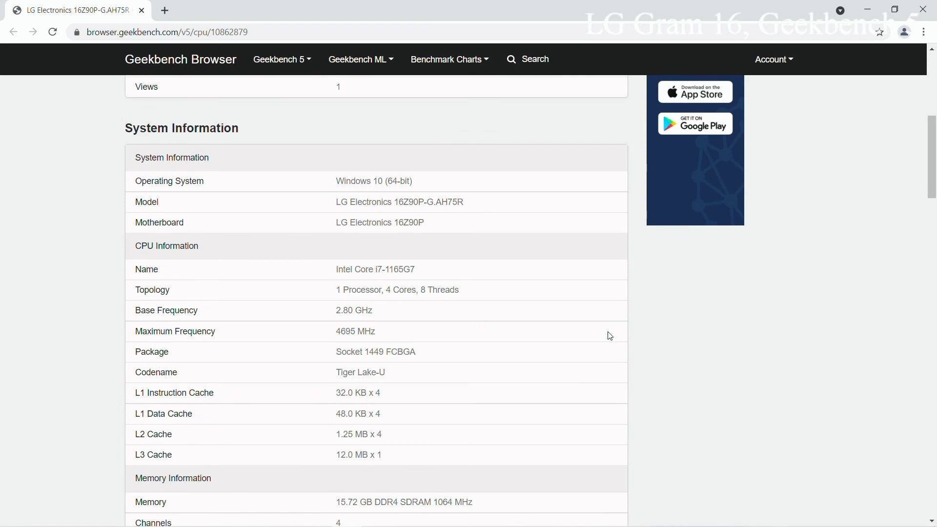
scroll(610, 336, down, 3)
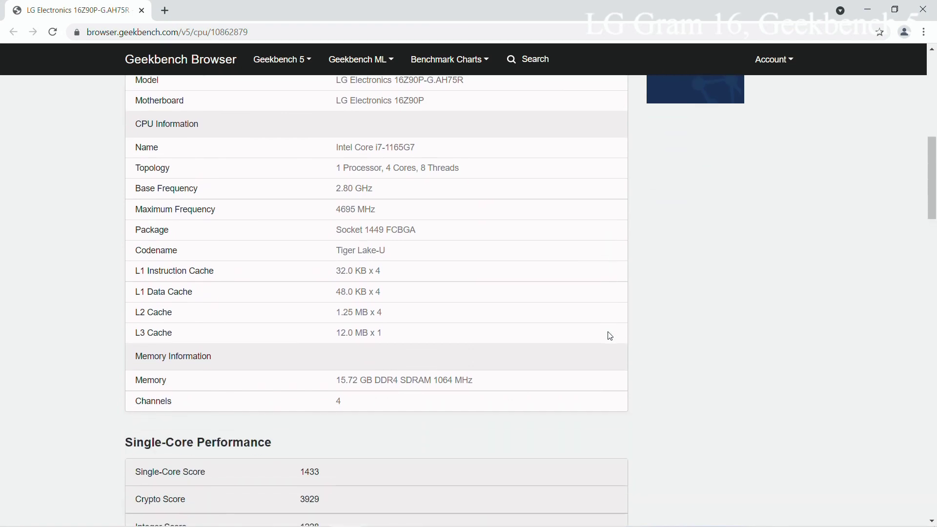
Step: Examine the single-core performance section of the CPU result, from AES-XTS through Machine Learning
scroll(610, 336, down, 5)
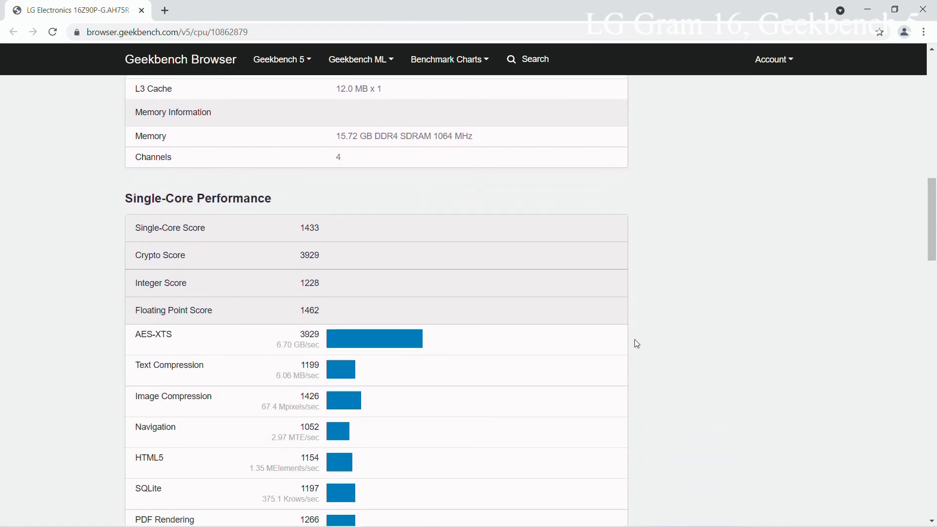
scroll(658, 349, down, 1)
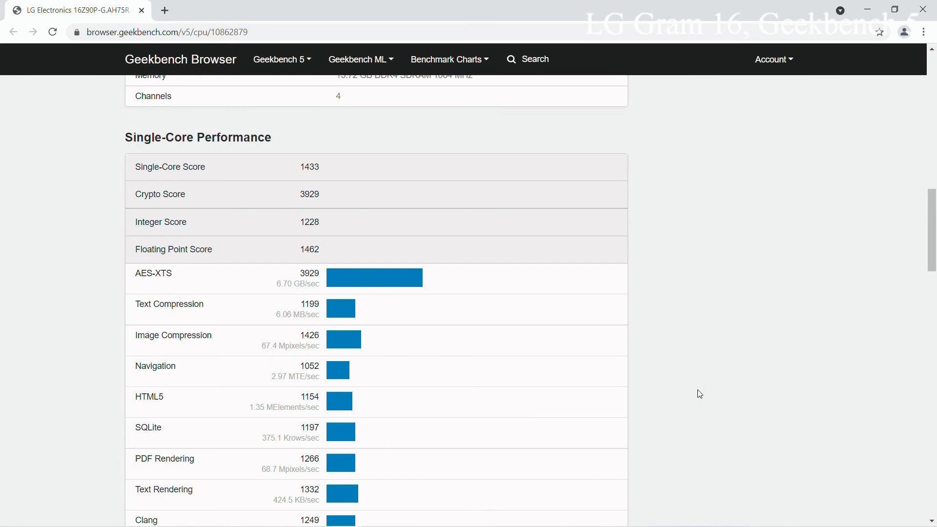
scroll(692, 394, down, 2)
scroll(693, 393, down, 3)
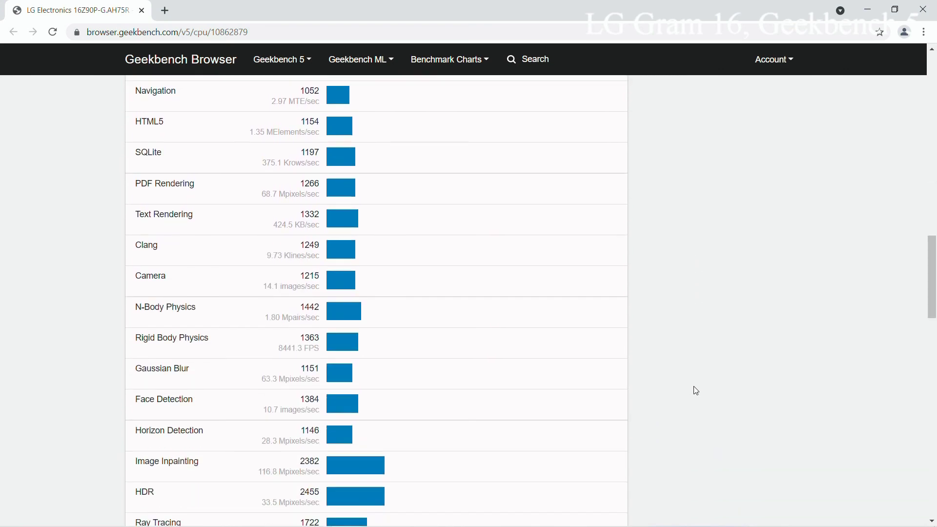
scroll(696, 391, down, 3)
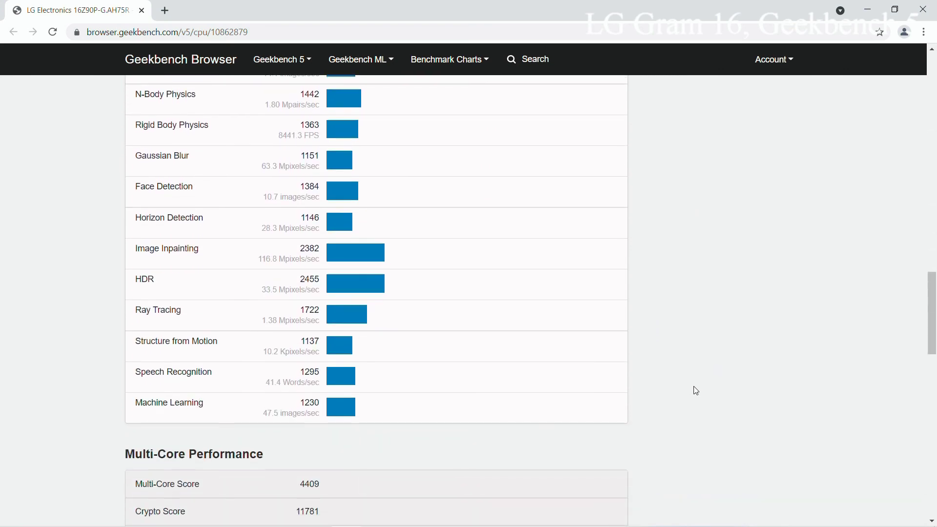
Step: Examine the multi-core performance section of the CPU result, including the individual workload scores
scroll(696, 390, down, 2)
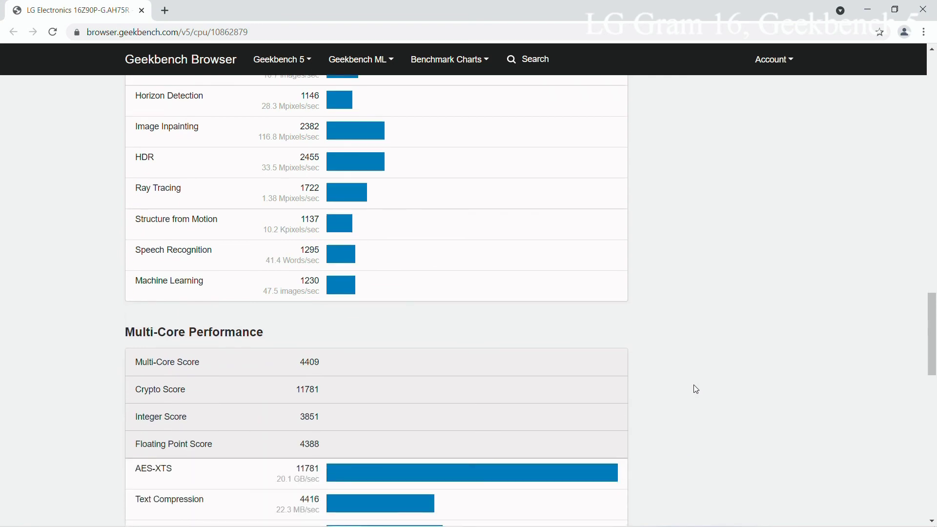
scroll(696, 389, down, 4)
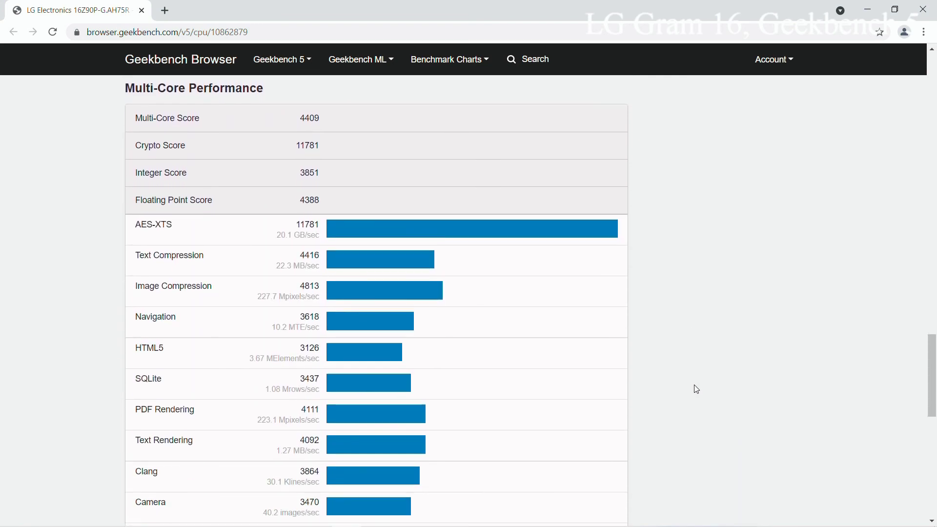
scroll(696, 389, down, 3)
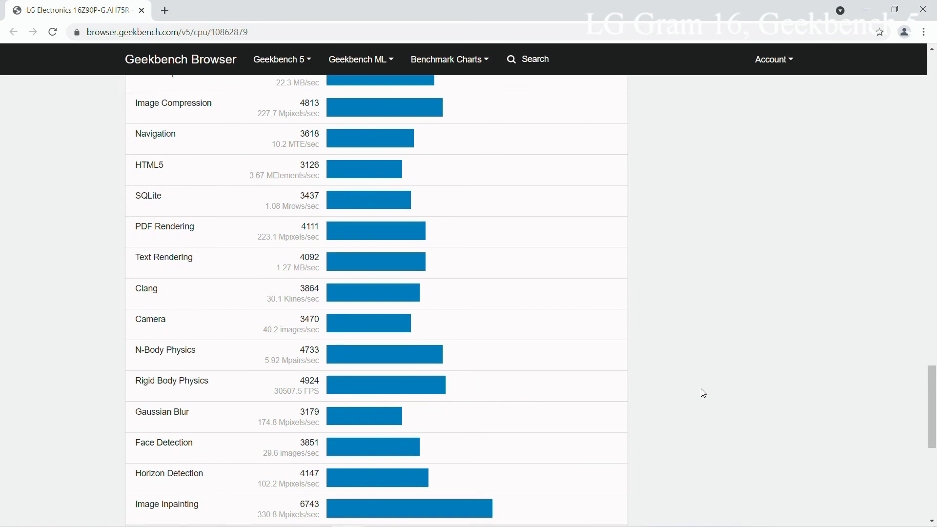
scroll(684, 389, down, 3)
scroll(680, 387, down, 2)
Step: Return to the overall single-core and multi-core scores, and close the CPU result page
scroll(680, 386, up, 3)
scroll(680, 386, up, 12)
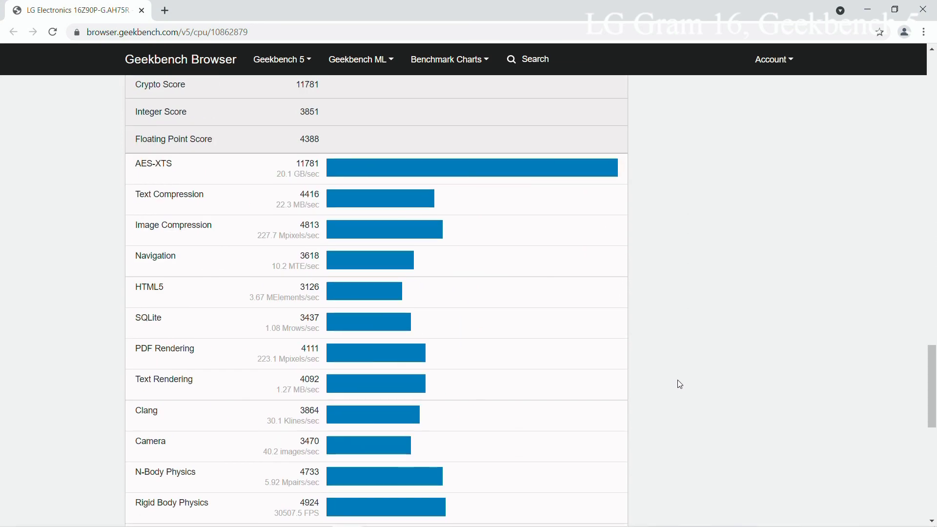
scroll(679, 379, up, 15)
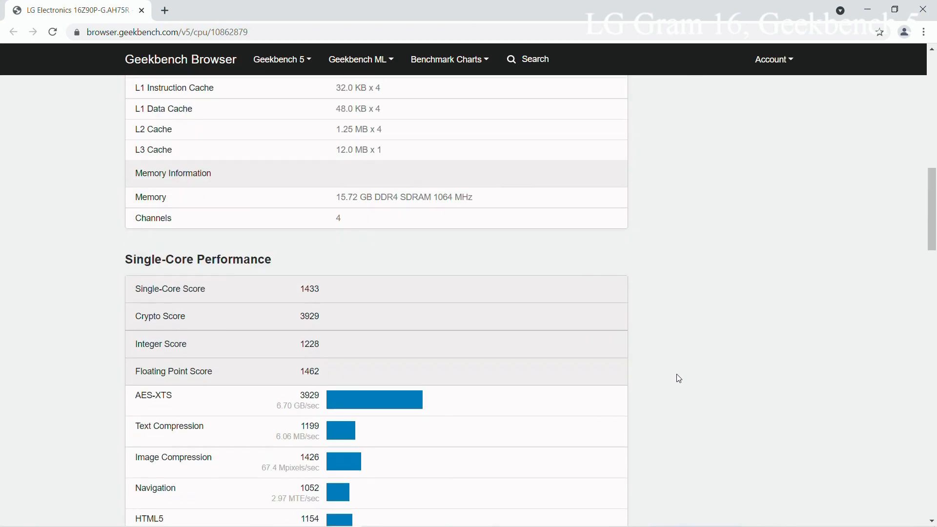
scroll(678, 378, up, 5)
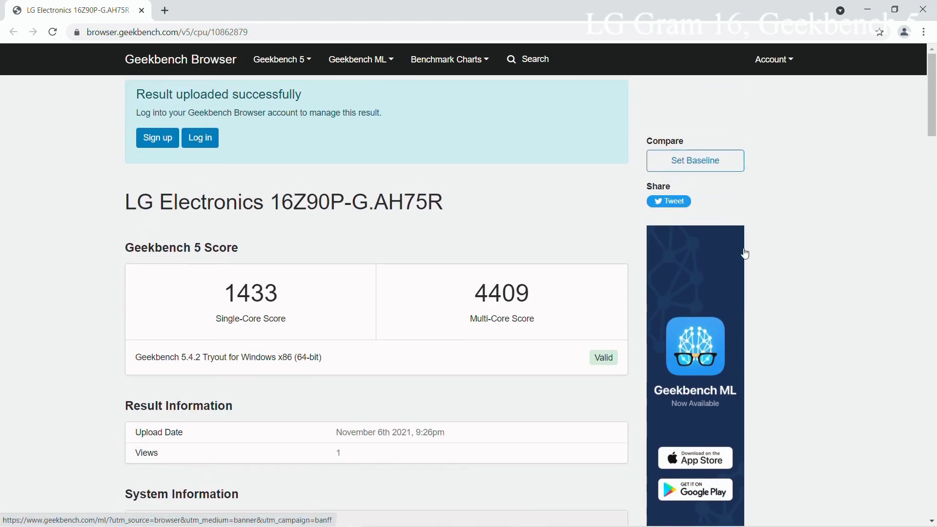
click(930, 15)
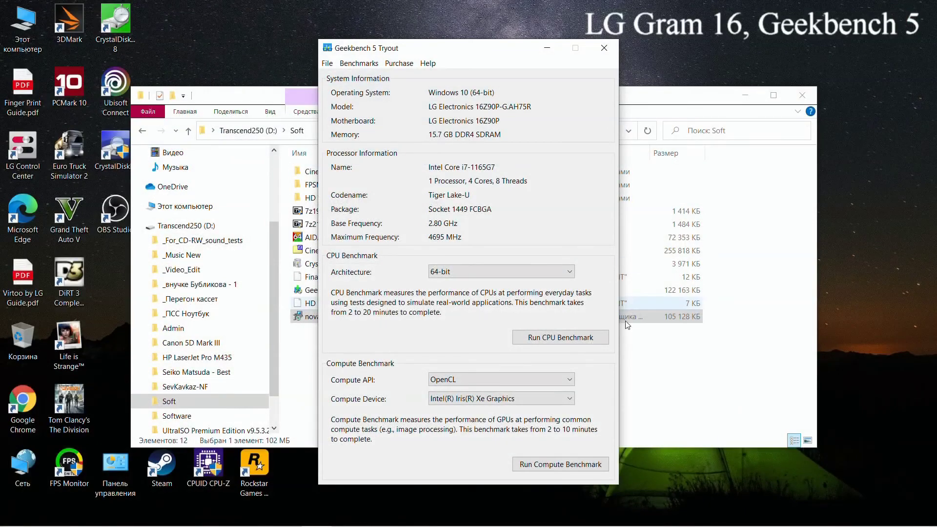
Step: Run the OpenCL compute benchmark on Intel Iris Xe Graphics and review the system and OpenCL information on its result page
click(587, 465)
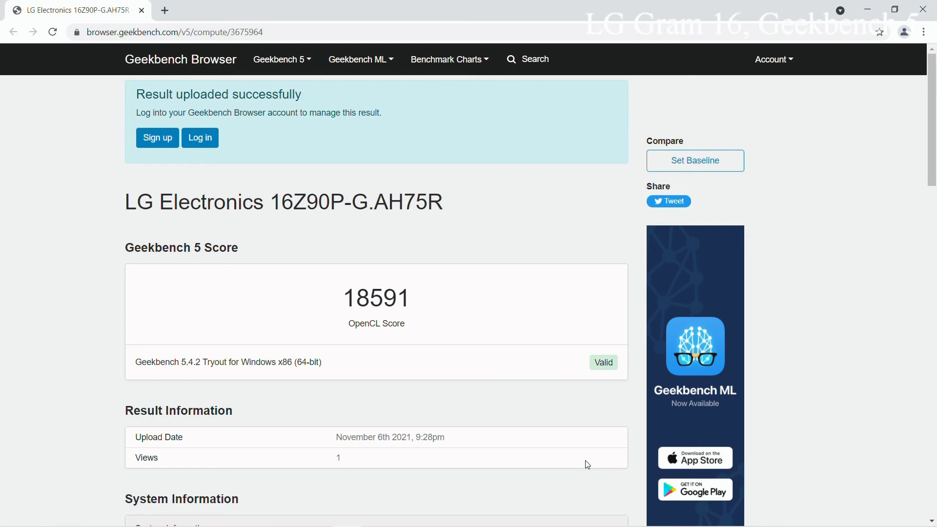
scroll(588, 465, down, 1)
scroll(587, 464, down, 3)
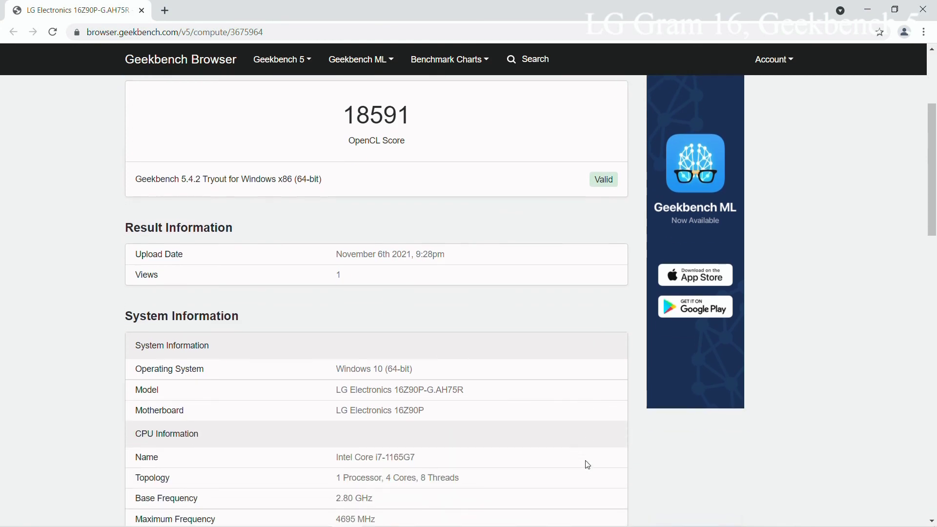
scroll(588, 465, down, 3)
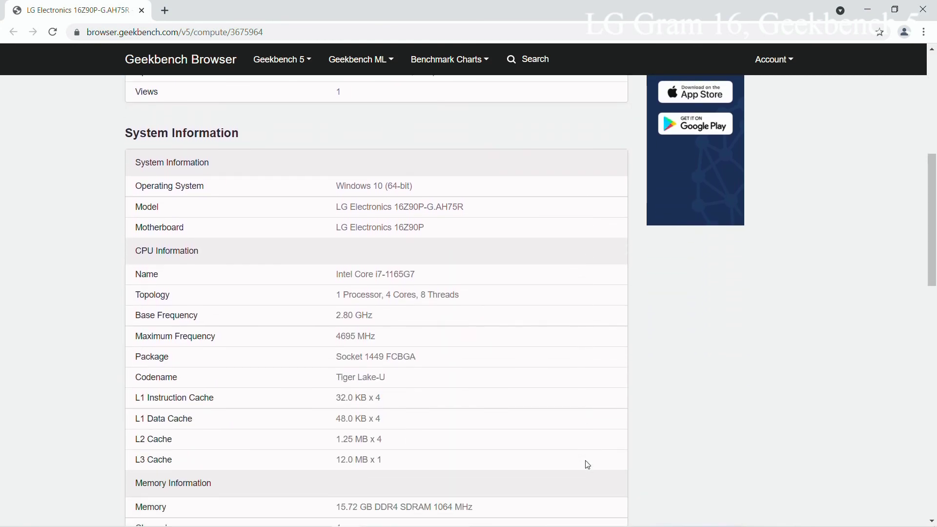
scroll(640, 439, down, 4)
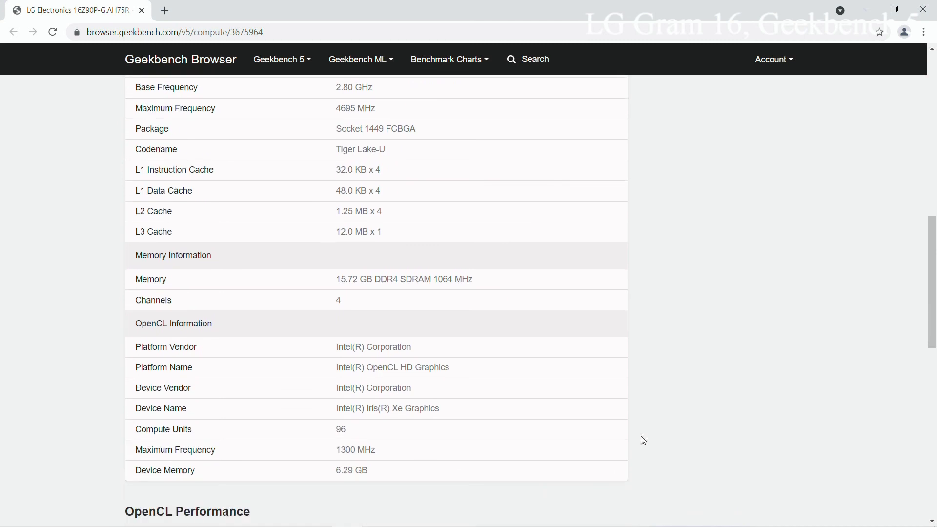
Step: Review the OpenCL performance scores for each workload, and close the compute result page
scroll(641, 436, down, 1)
scroll(643, 439, down, 5)
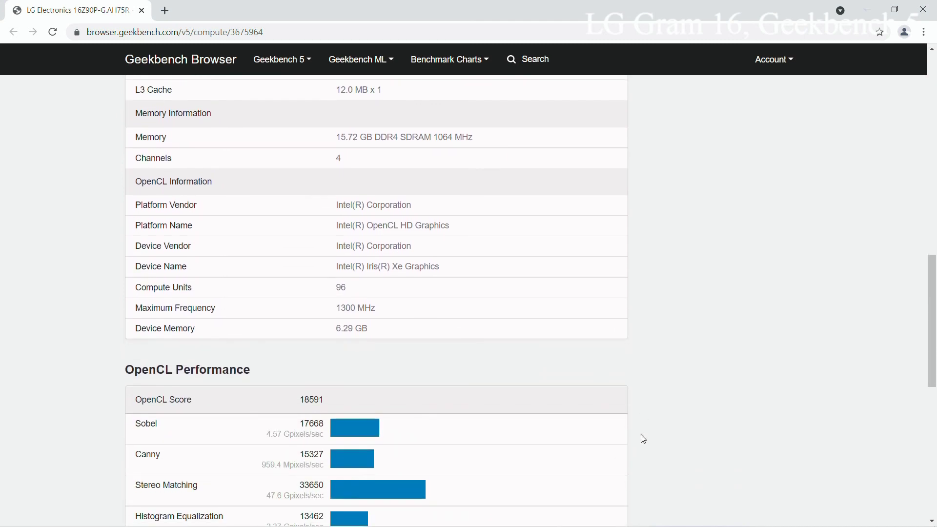
scroll(643, 438, down, 1)
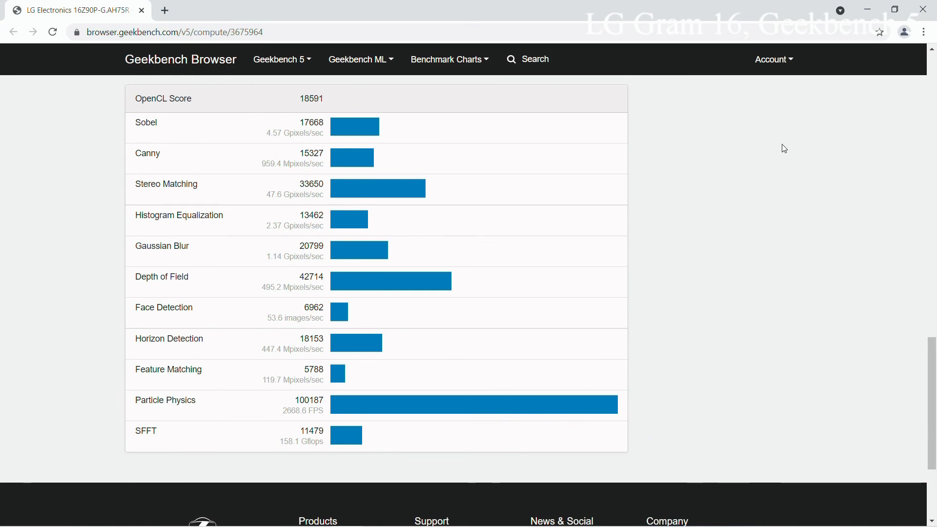
click(925, 13)
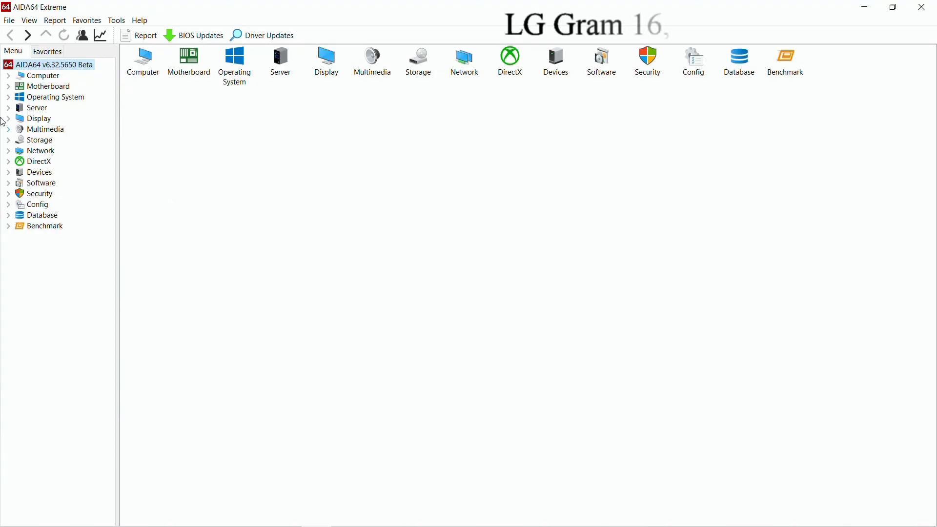
Step: View the computer's Summary, Computer Name and DMI information pages
click(8, 77)
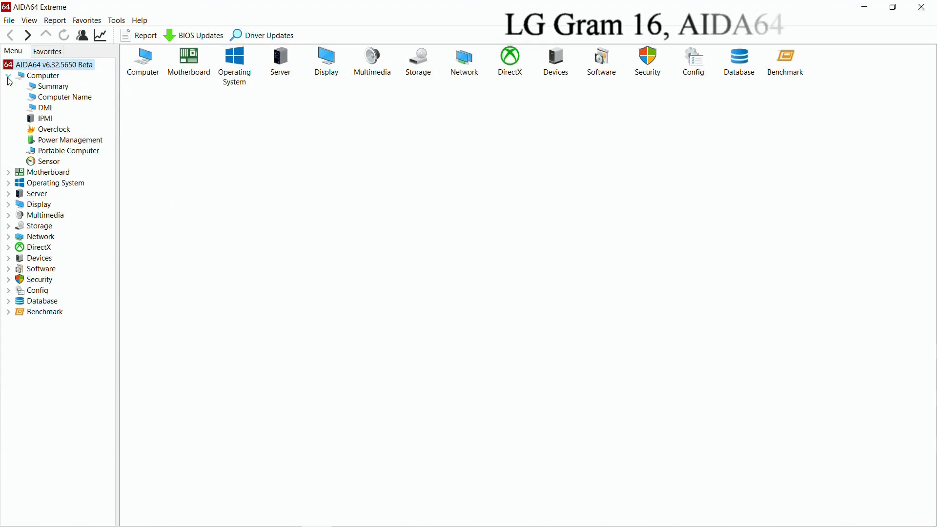
click(59, 88)
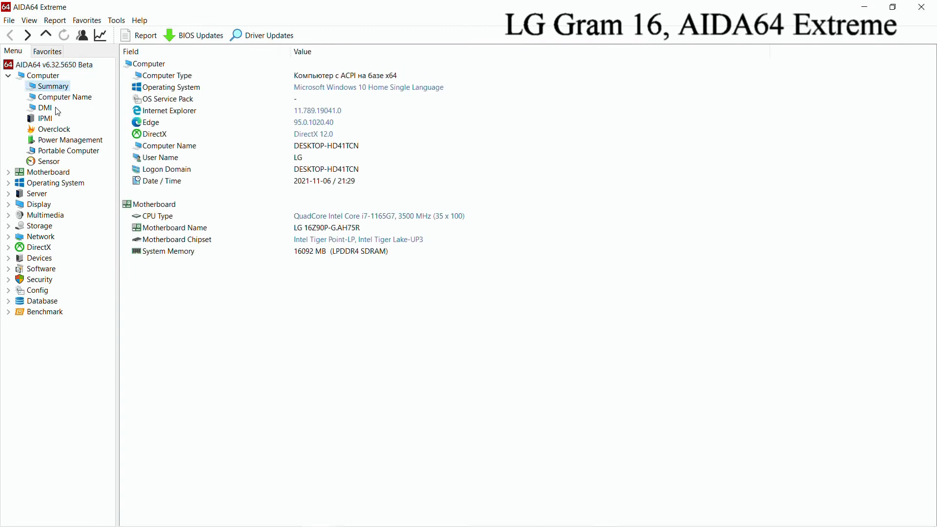
click(57, 99)
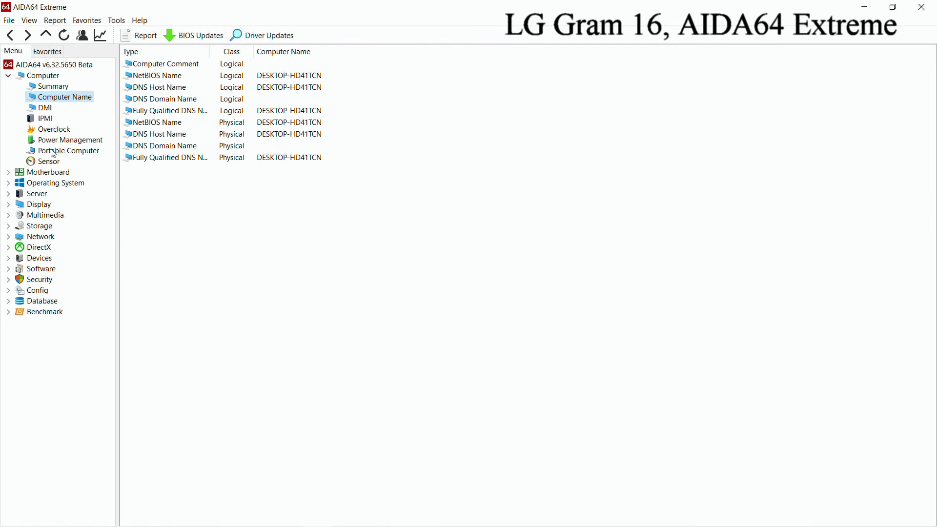
click(48, 113)
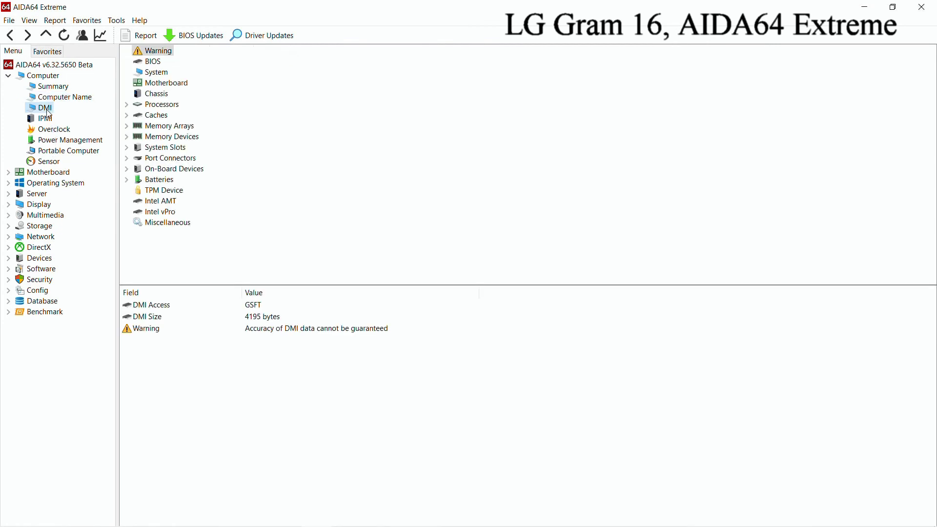
Step: View the motherboard's CPU page and read the processor properties, physical info and per-core utilization
click(8, 173)
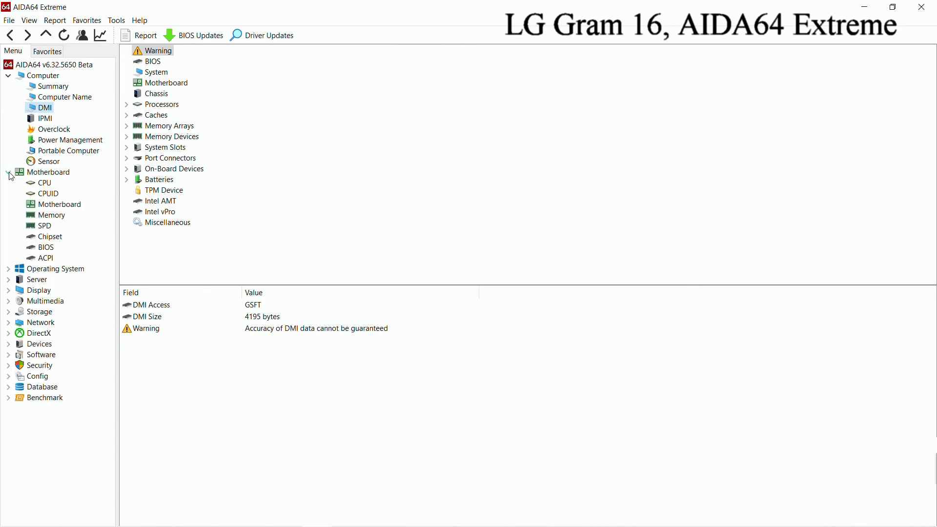
click(46, 177)
click(48, 185)
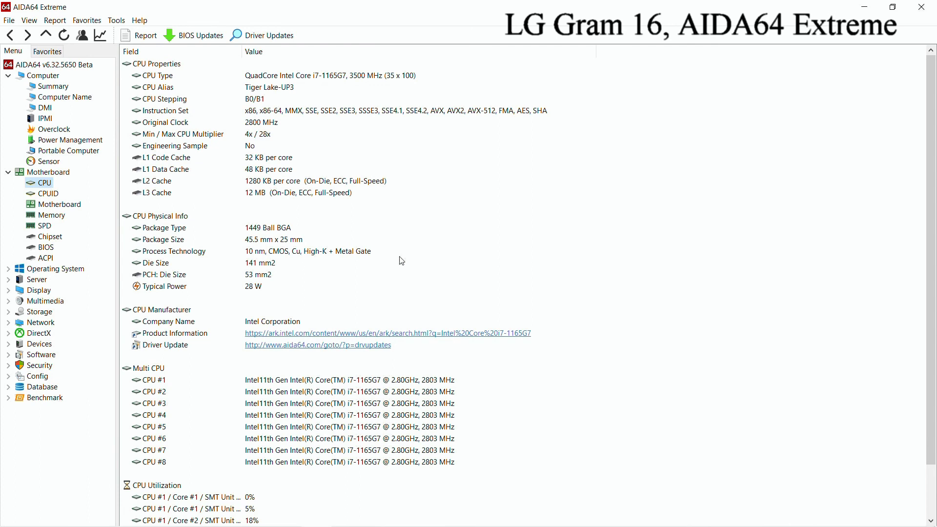
scroll(579, 305, down, 2)
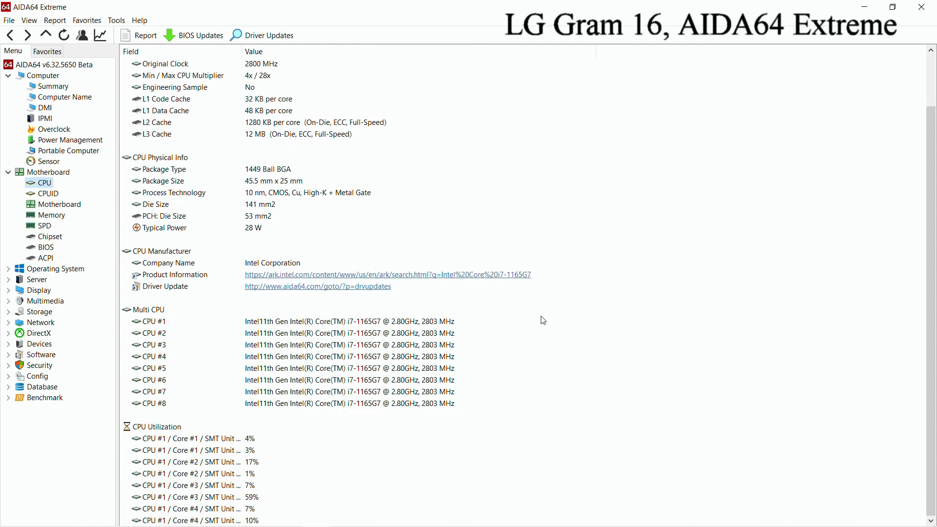
Step: View the CPUID page and read through the CPUID properties and the whole instruction set support list
click(54, 195)
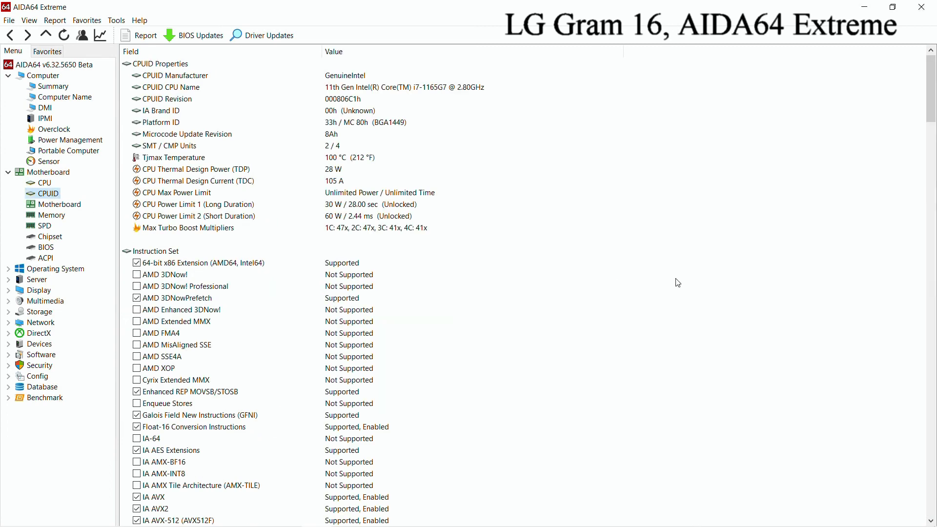
scroll(676, 283, down, 2)
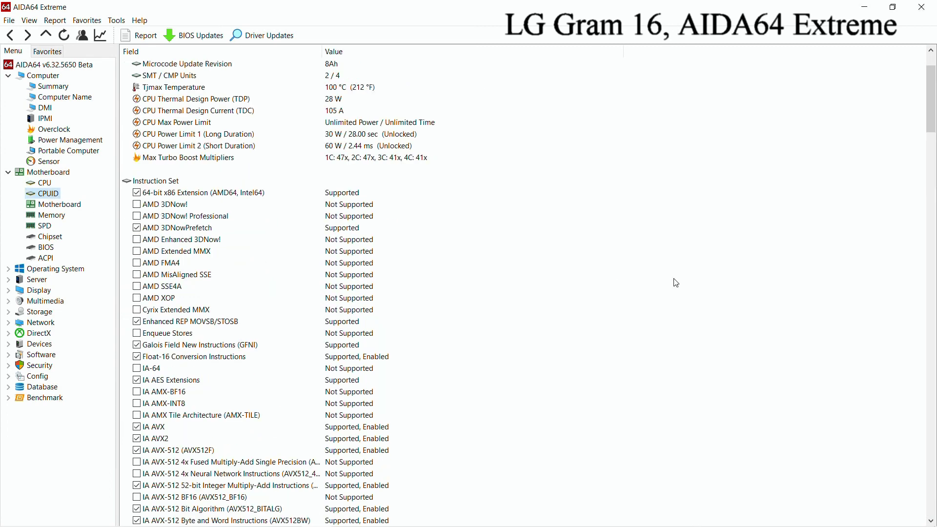
scroll(676, 283, down, 6)
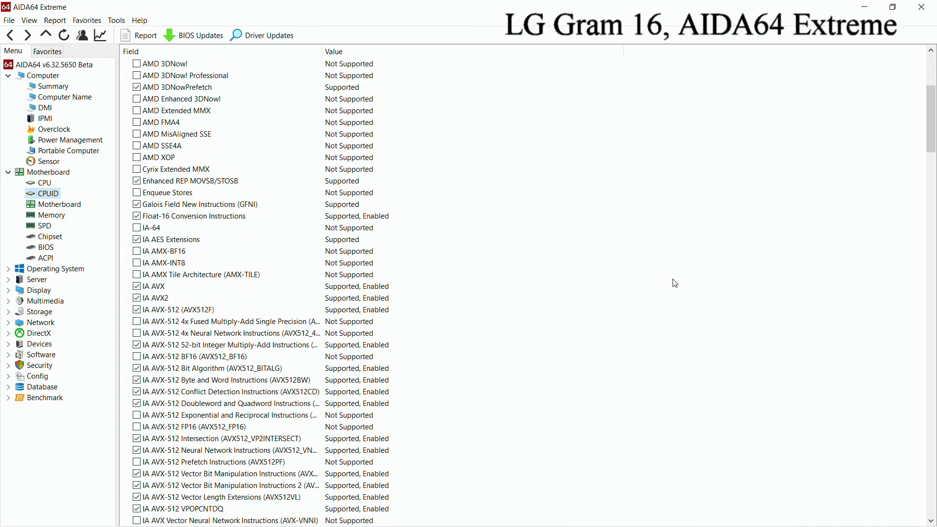
scroll(675, 285, down, 5)
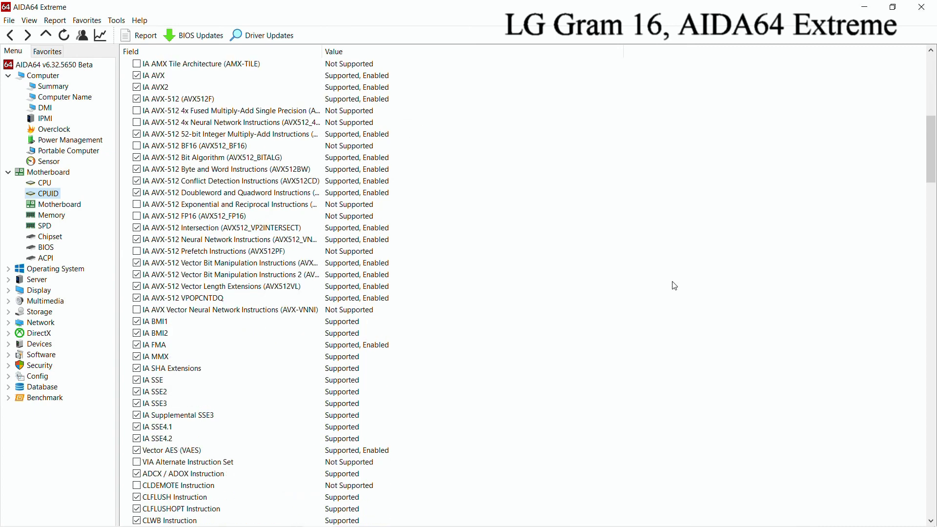
scroll(675, 286, down, 3)
scroll(674, 288, down, 3)
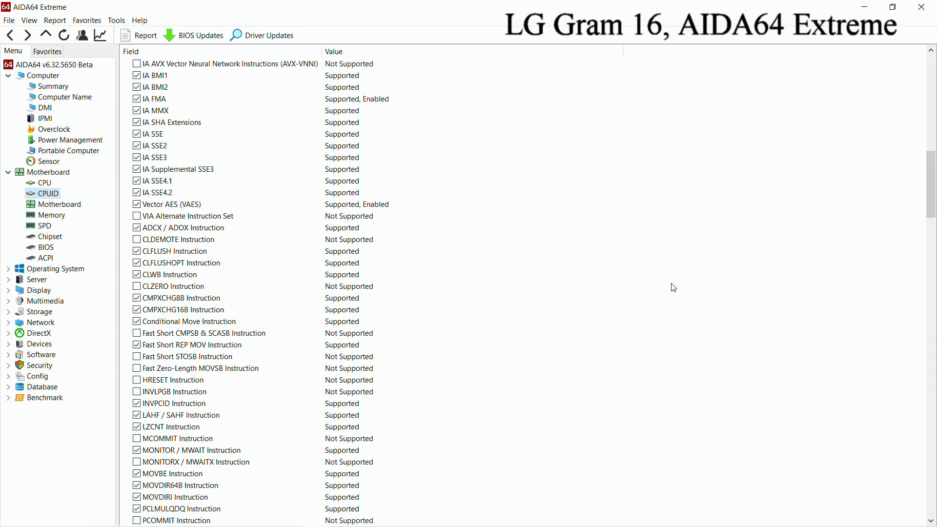
scroll(674, 287, down, 9)
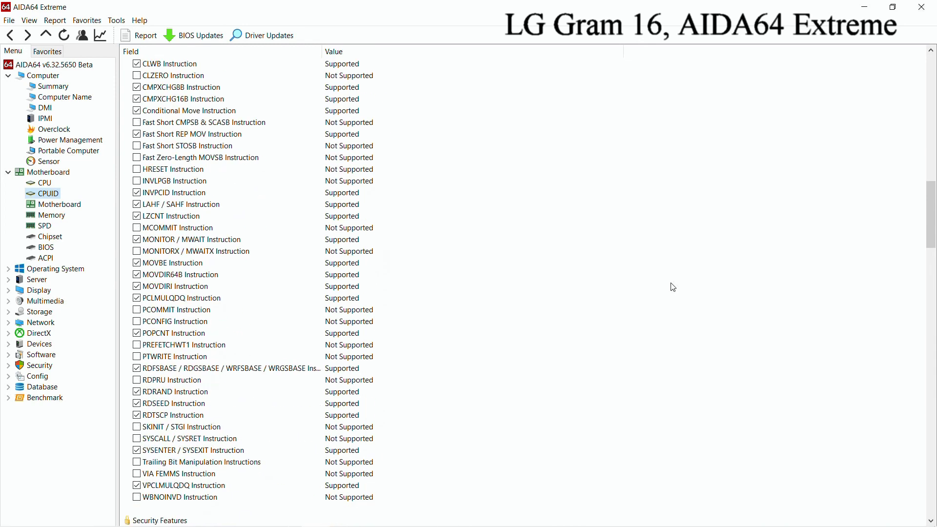
Step: Read the rest of the CPUID page, covering the security, power management, virtualization and CPUID features
scroll(674, 288, down, 9)
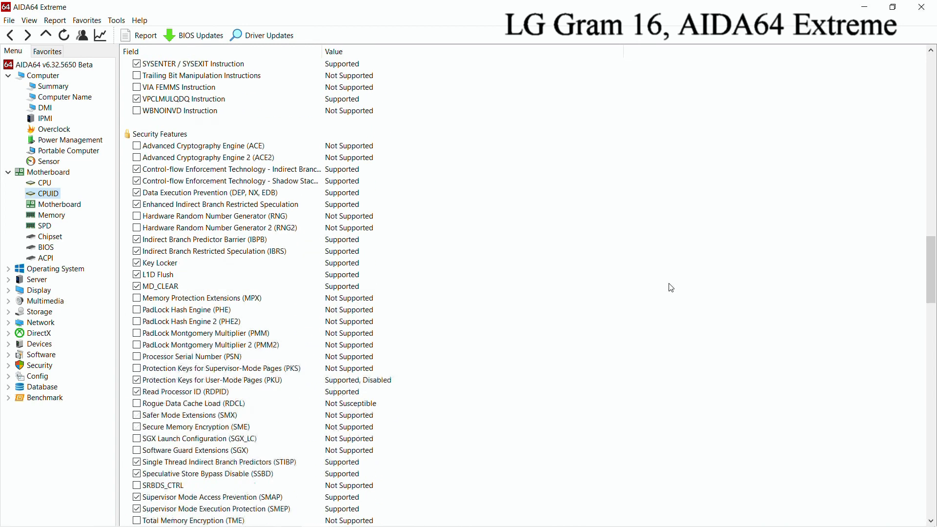
scroll(672, 288, down, 6)
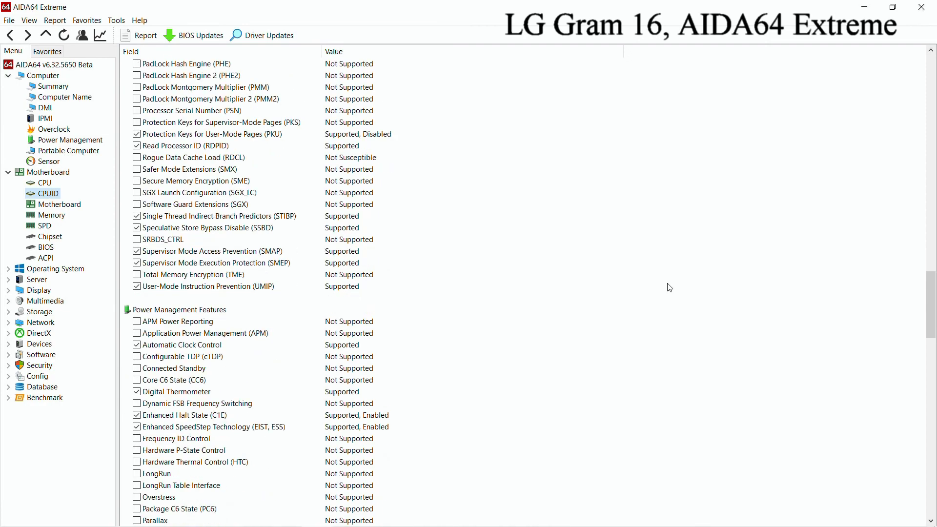
scroll(671, 288, down, 7)
scroll(669, 288, down, 8)
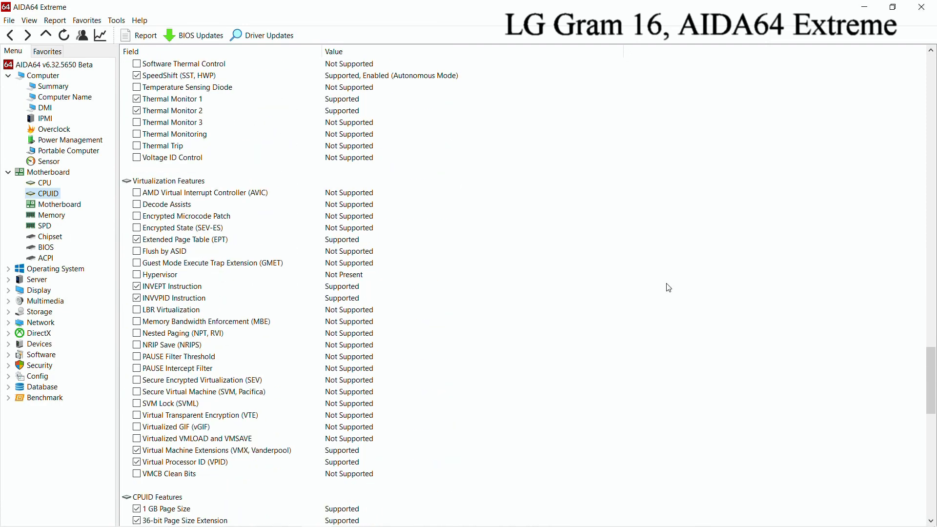
scroll(669, 288, down, 10)
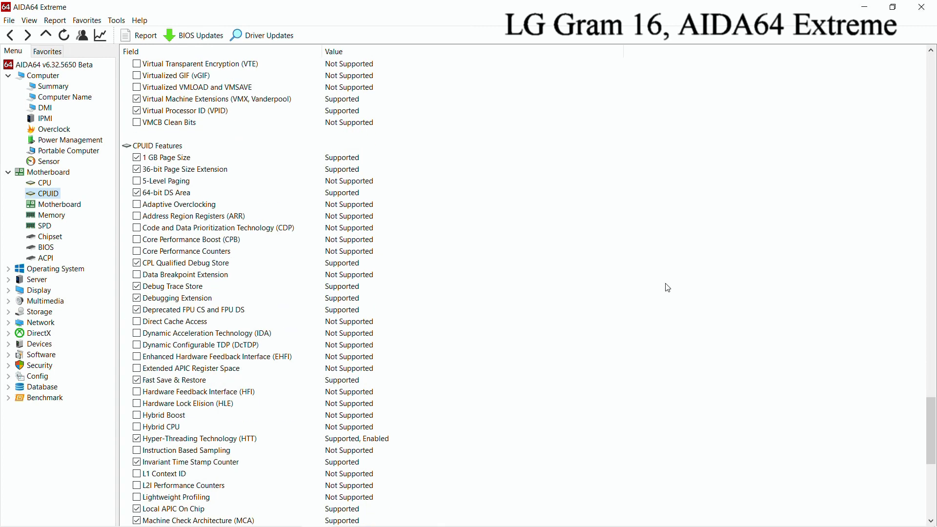
scroll(669, 288, down, 7)
scroll(663, 288, down, 3)
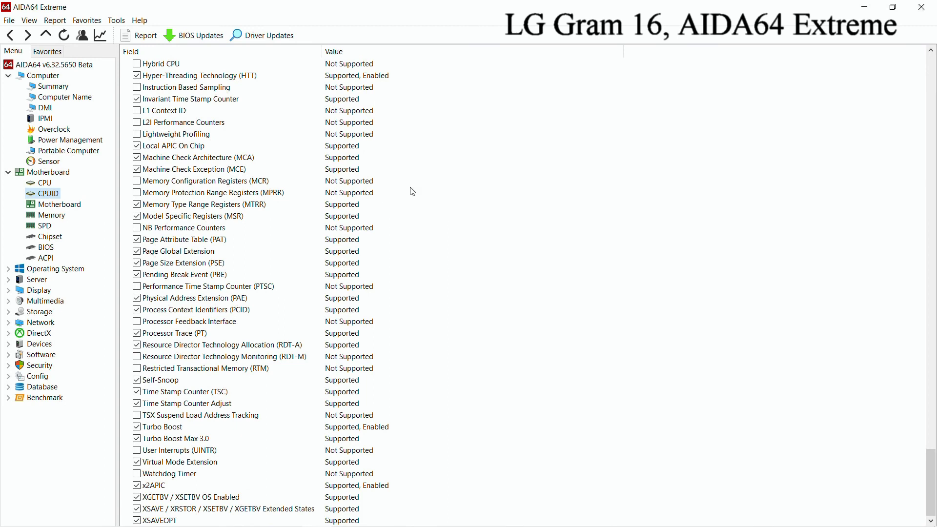
Step: View the motherboard category's Motherboard, Memory and SPD pages
click(81, 209)
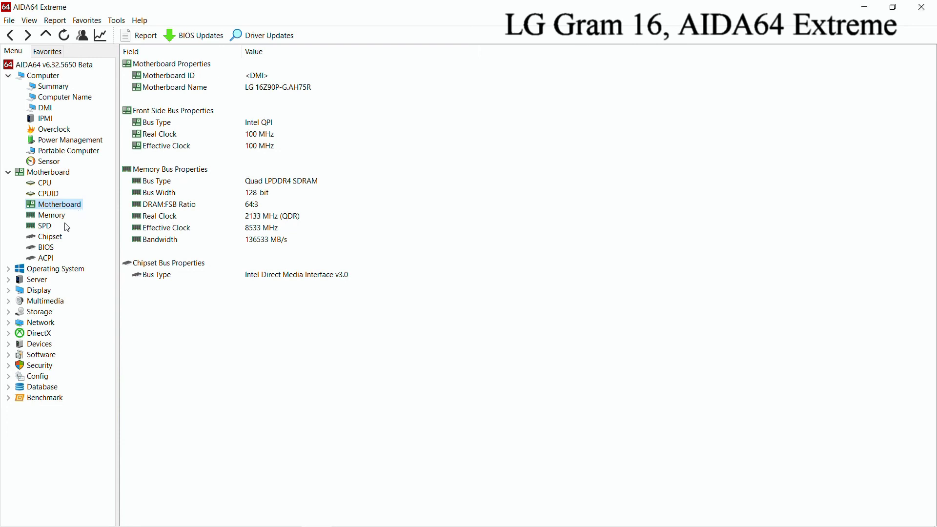
click(63, 216)
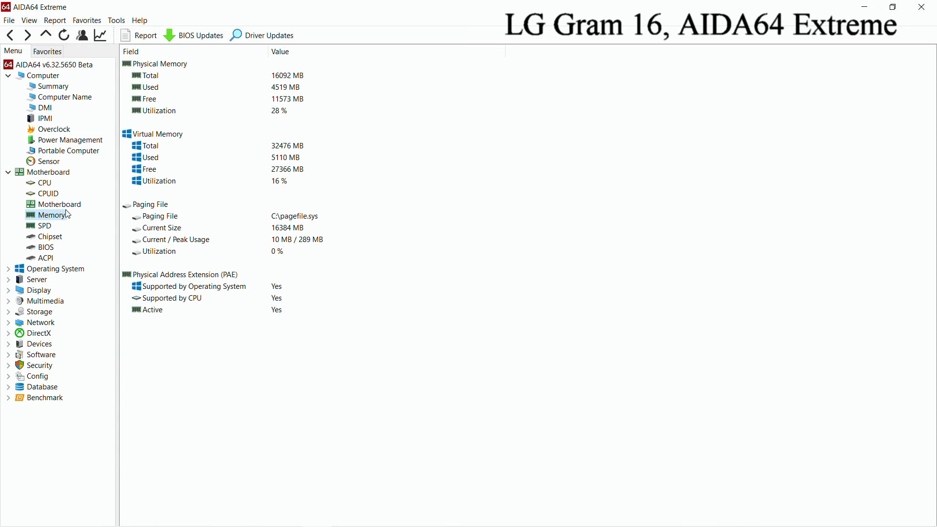
click(49, 229)
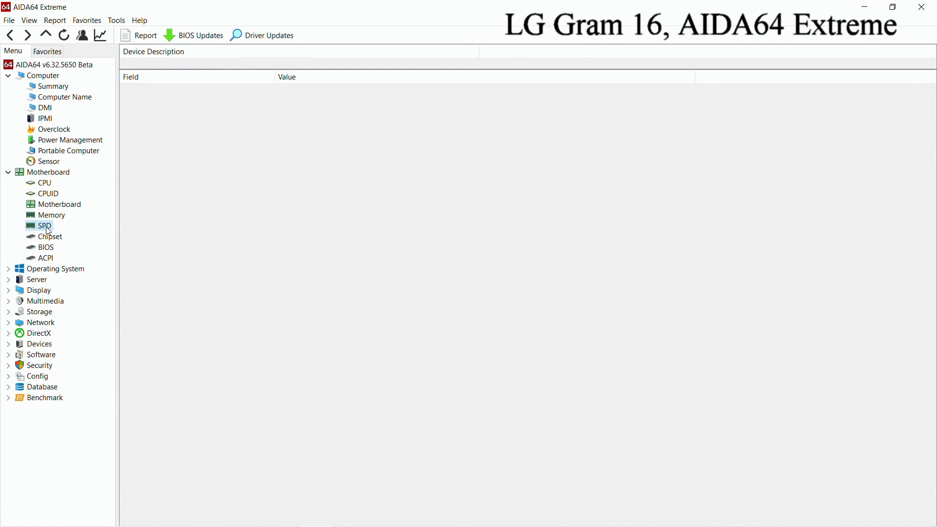
Step: View the Chipset page, widen its Field column and read the north bridge details through to the chipset manufacturer
click(54, 238)
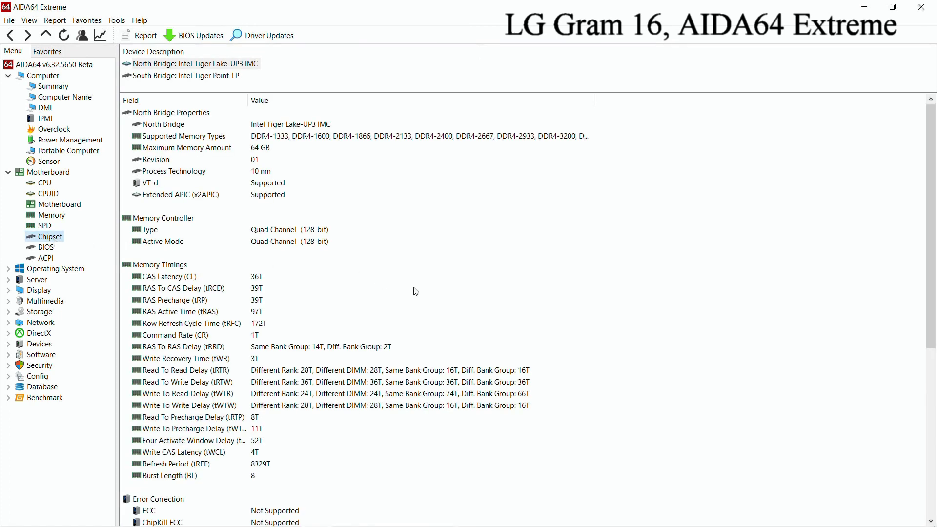
scroll(481, 289, down, 2)
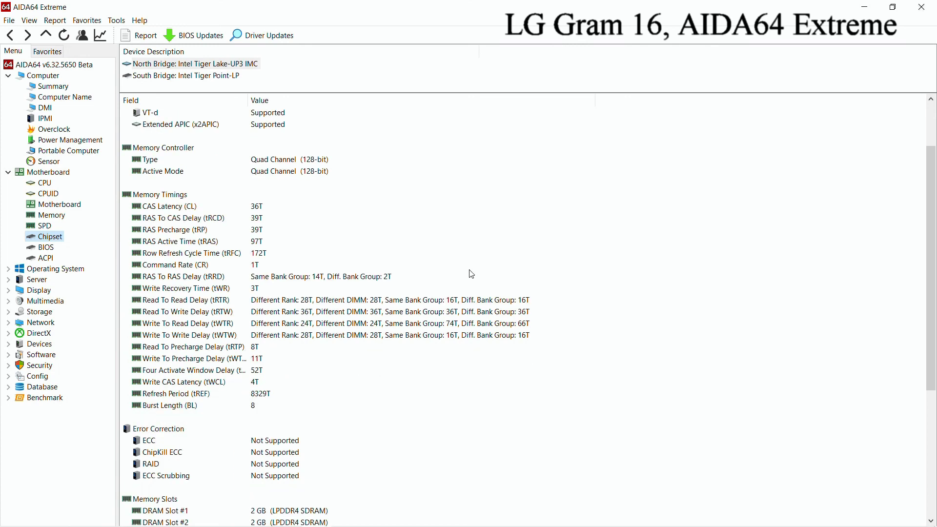
drag(248, 101, 301, 130)
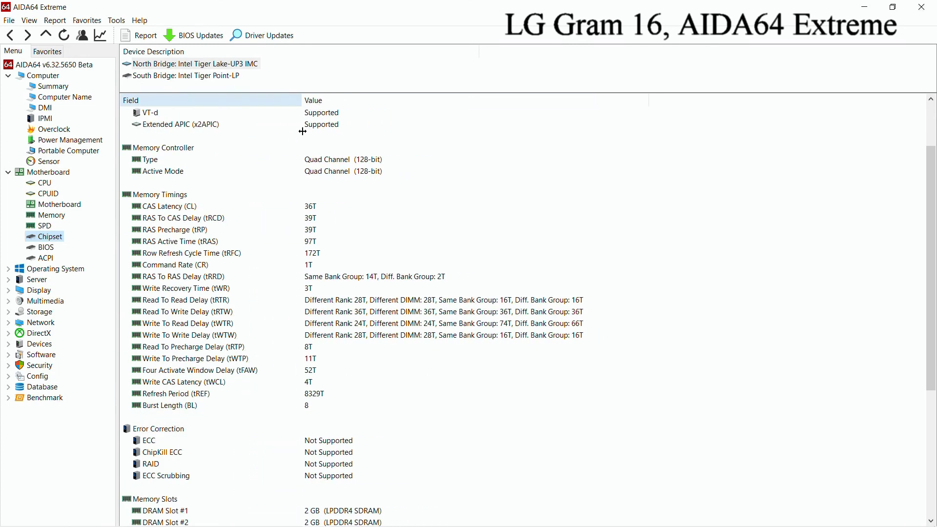
scroll(610, 325, down, 2)
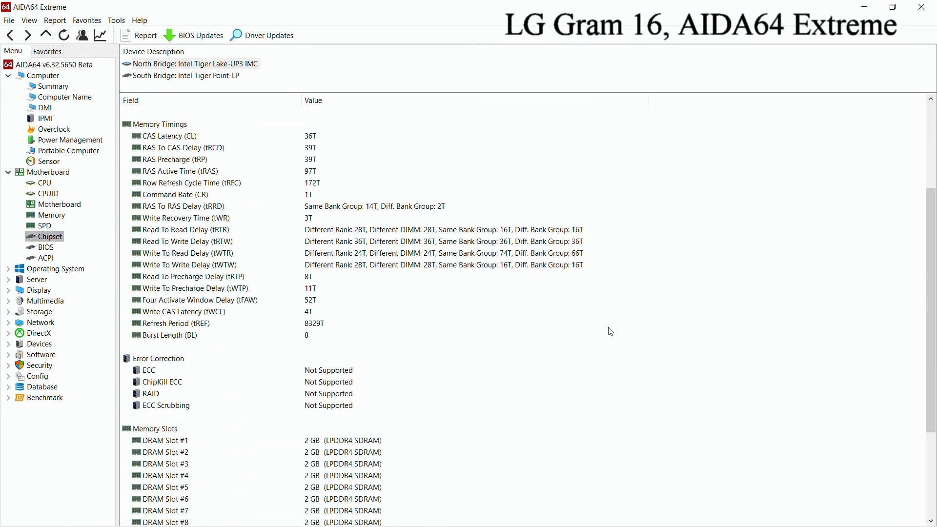
scroll(610, 332, down, 4)
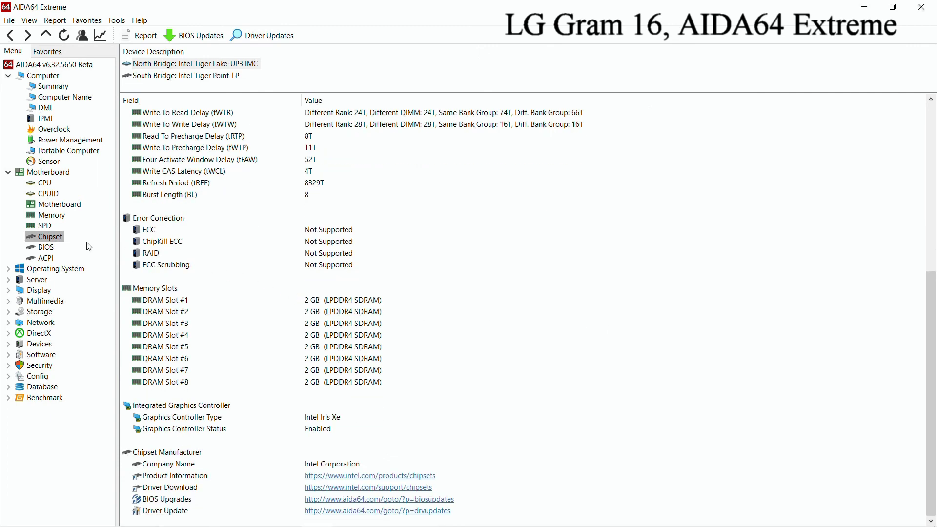
Step: View the motherboard's BIOS properties and its ACPI tables page
click(51, 252)
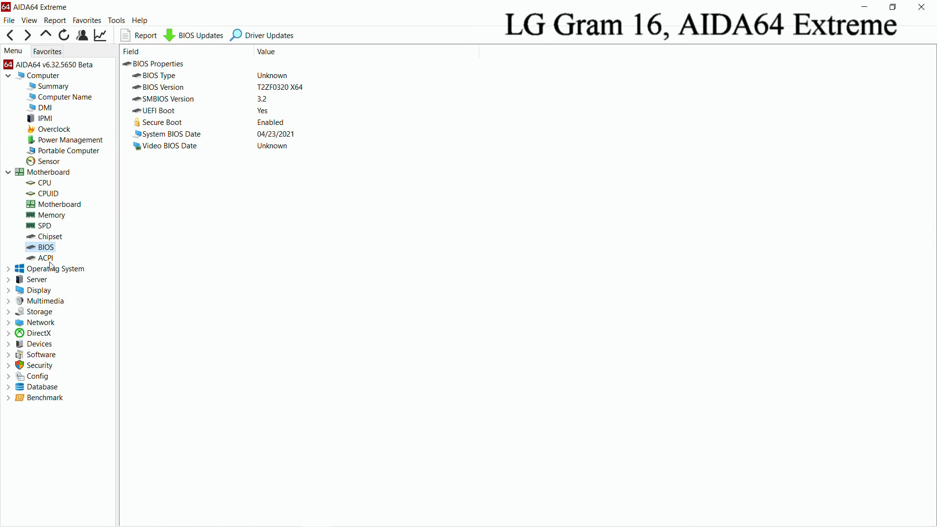
click(49, 259)
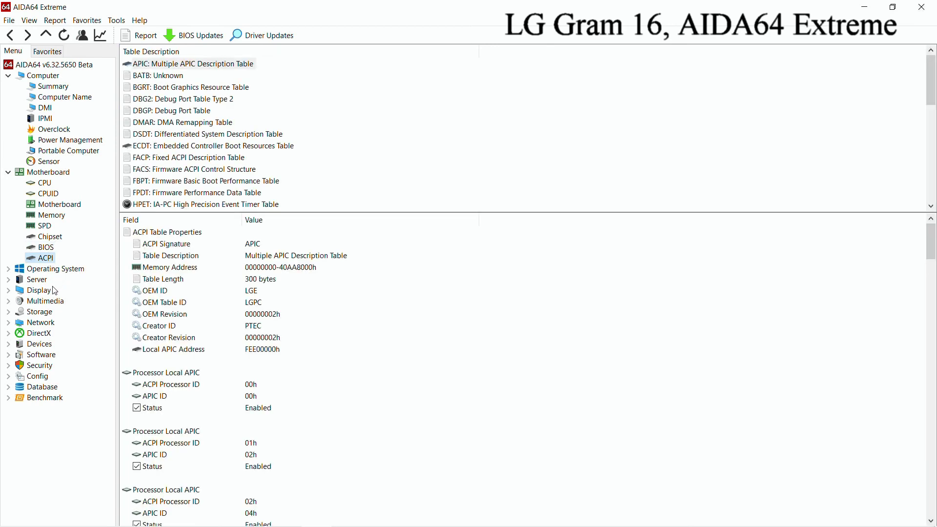
Step: Expand the Display category and view its Windows Video, PCI / AGP Video and GPU pages
click(9, 291)
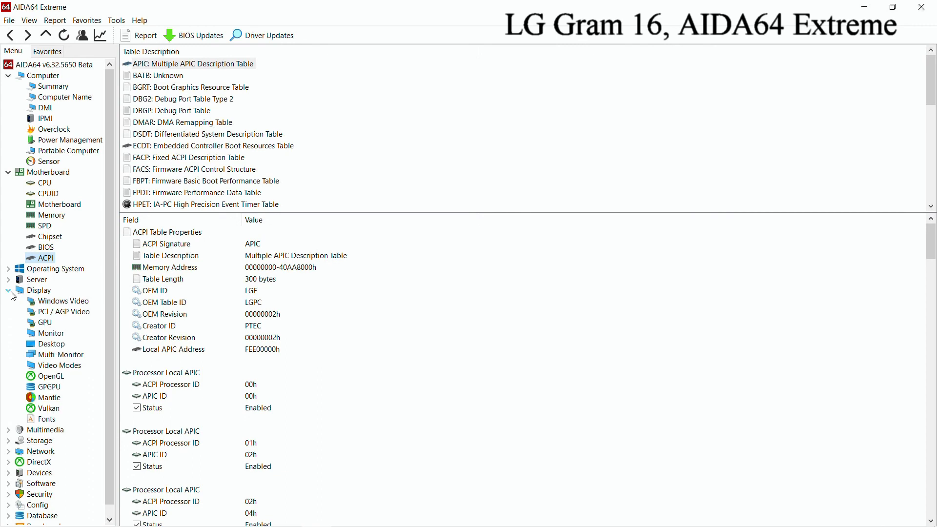
click(45, 293)
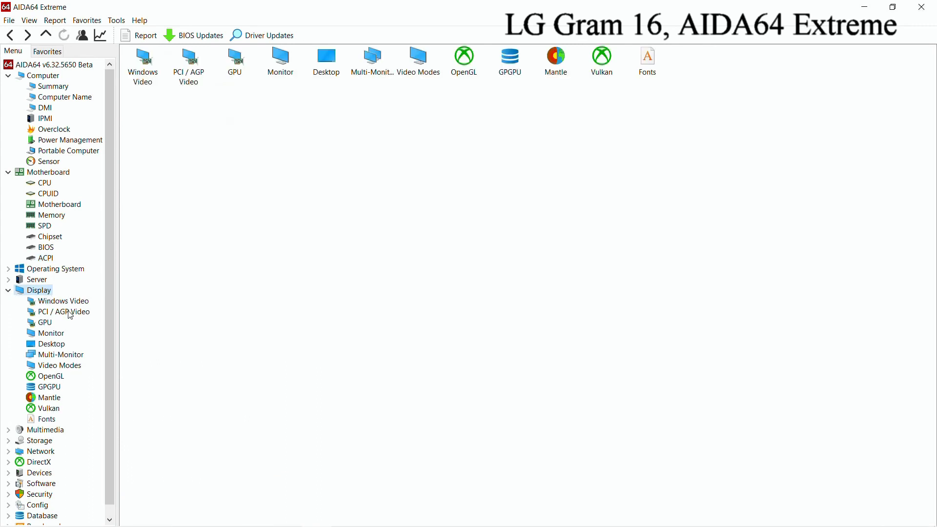
click(64, 306)
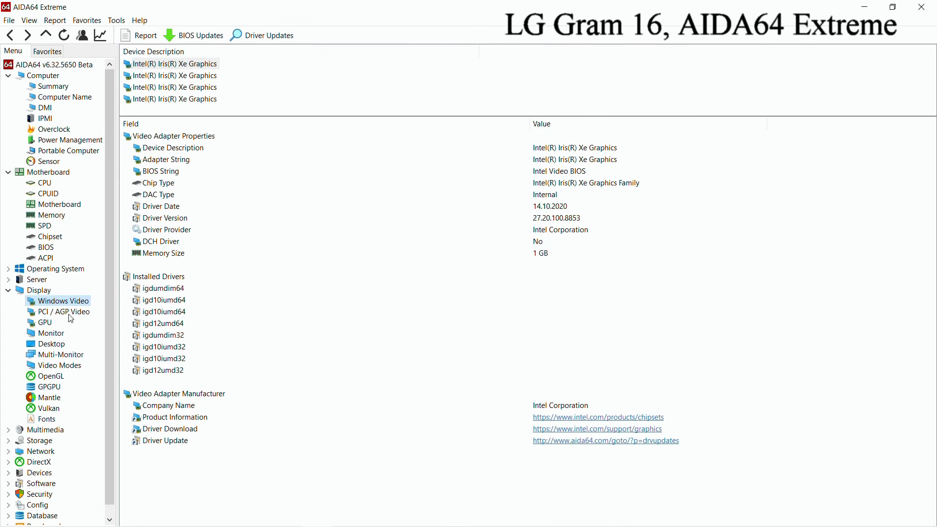
click(70, 315)
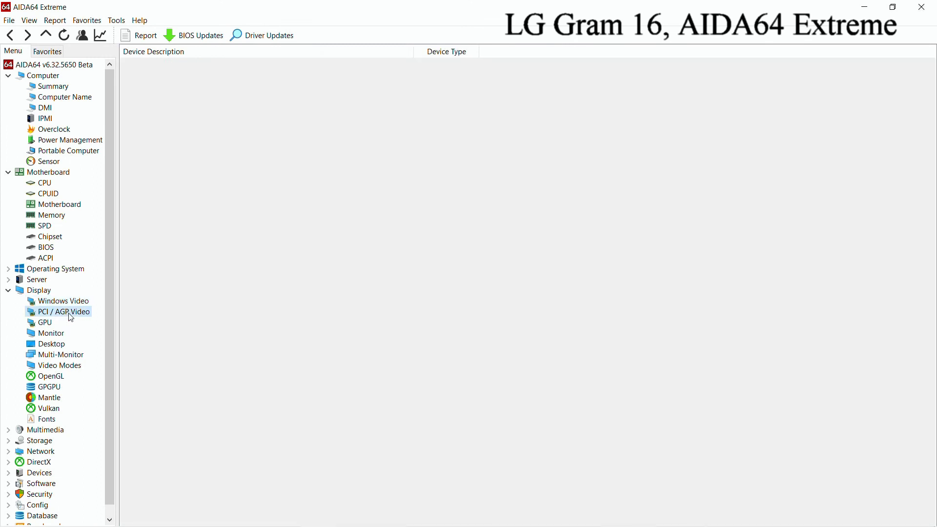
click(48, 325)
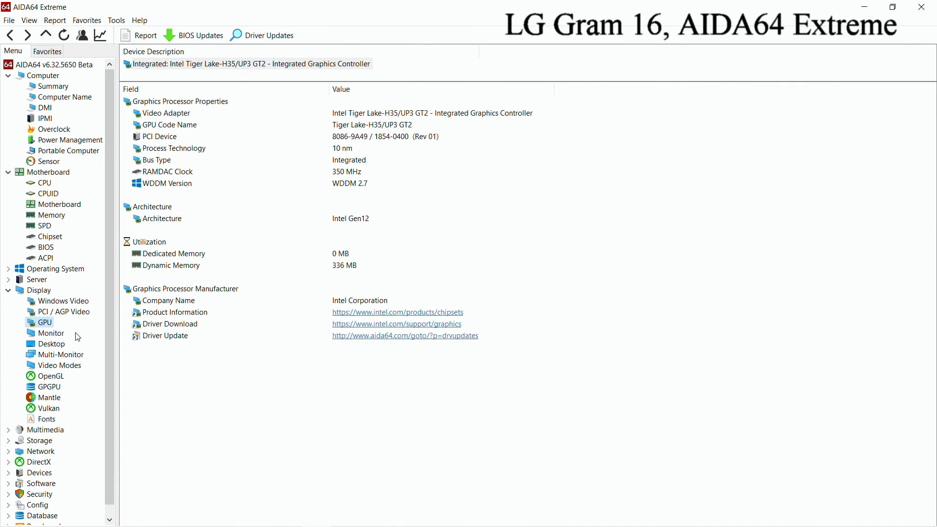
Step: View the Monitor page, including the generic PnP monitor's properties, and the Desktop and Multi-Monitor pages
scroll(36, 341, down, 1)
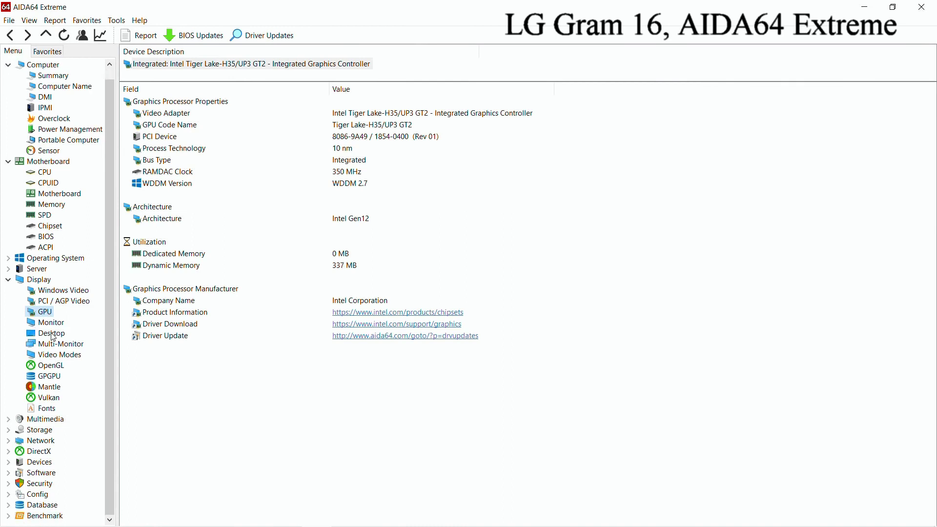
click(62, 326)
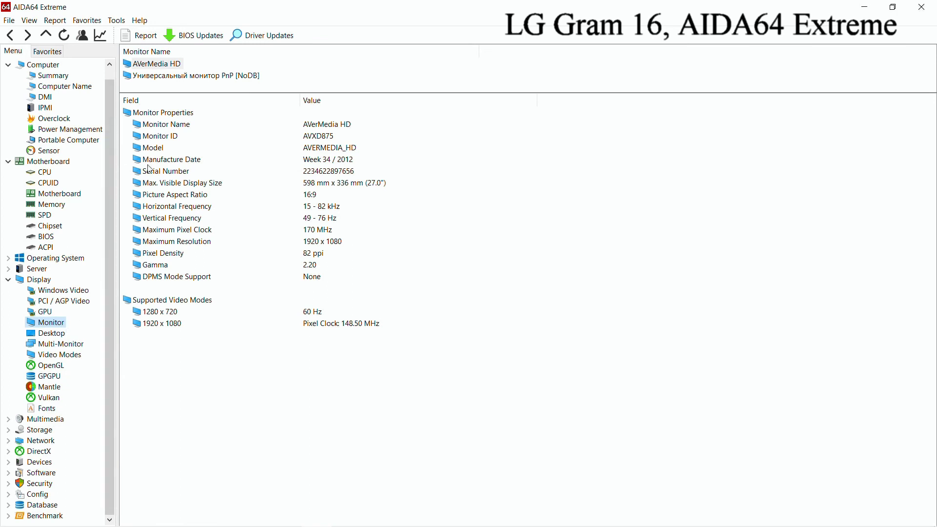
click(177, 77)
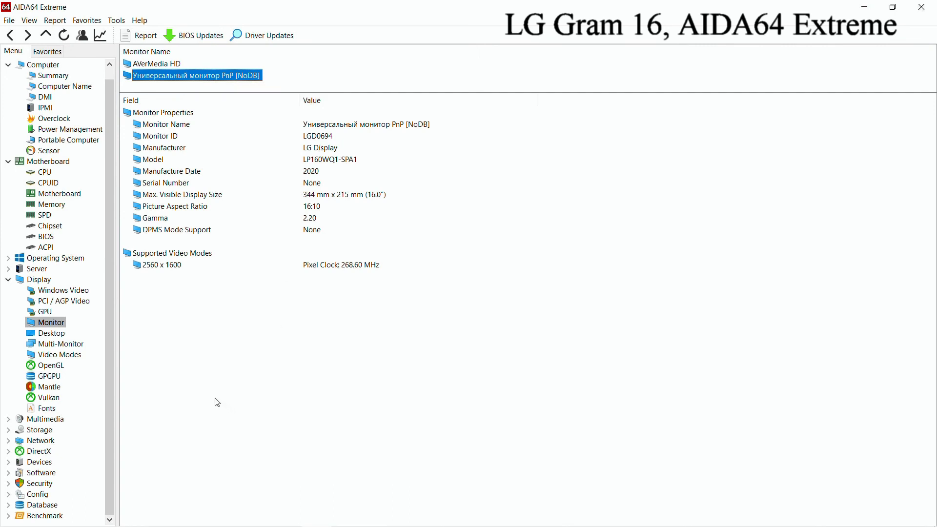
click(61, 336)
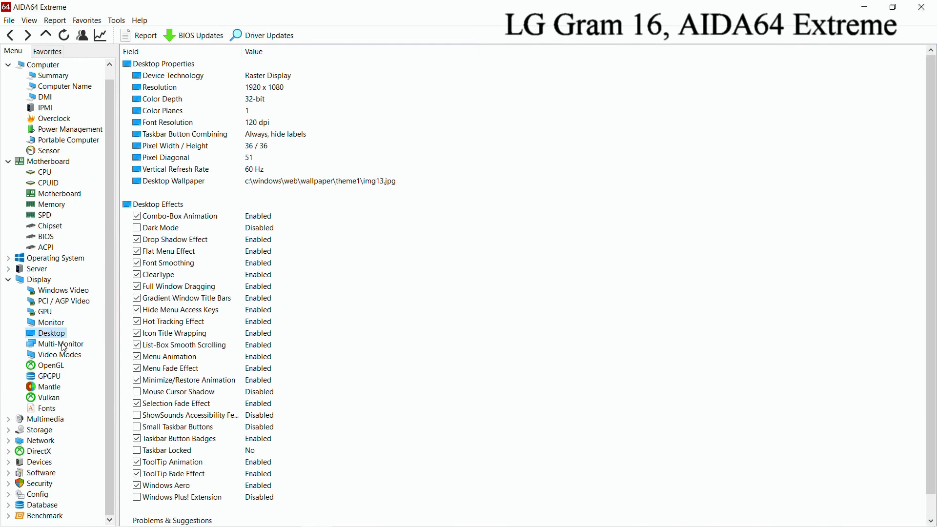
click(64, 348)
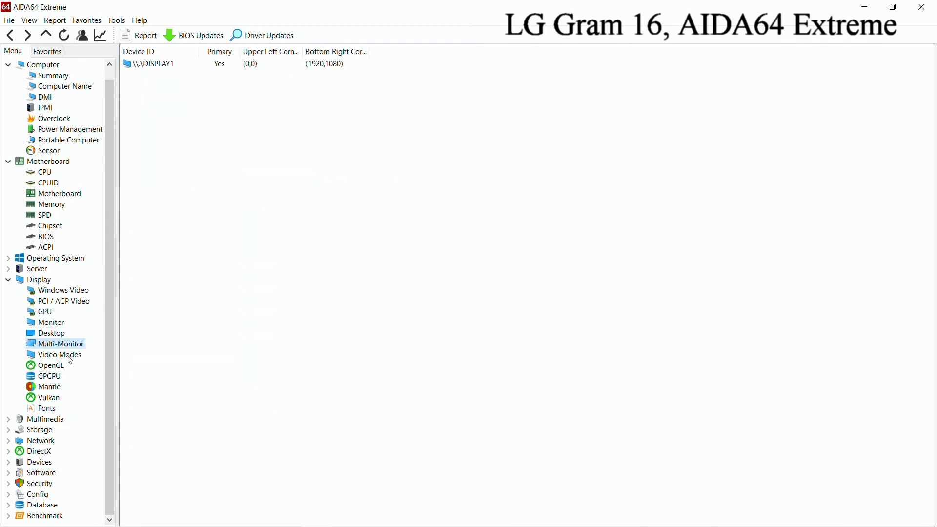
Step: View the Video Modes page and read the whole list of resolutions, color depths and refresh rates
click(68, 358)
scroll(224, 382, down, 13)
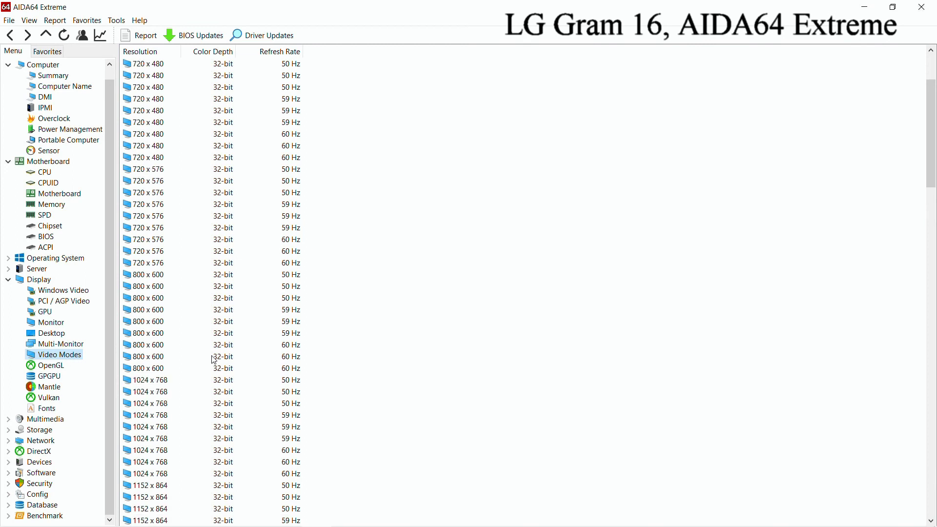
scroll(216, 359, down, 12)
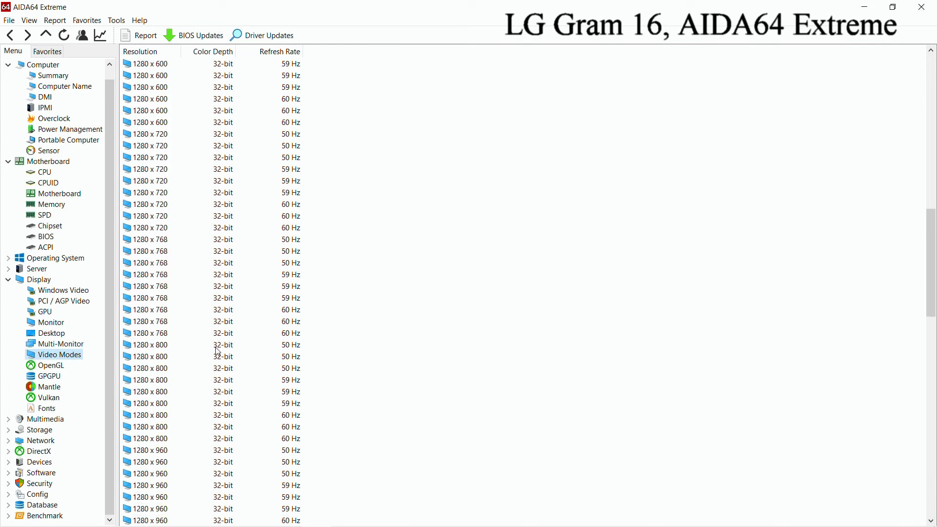
scroll(217, 353, down, 13)
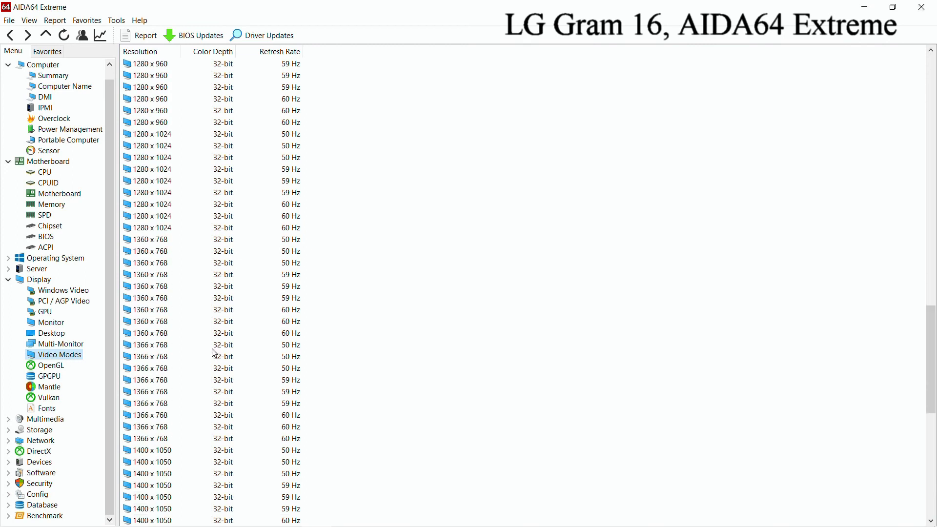
scroll(212, 351, down, 6)
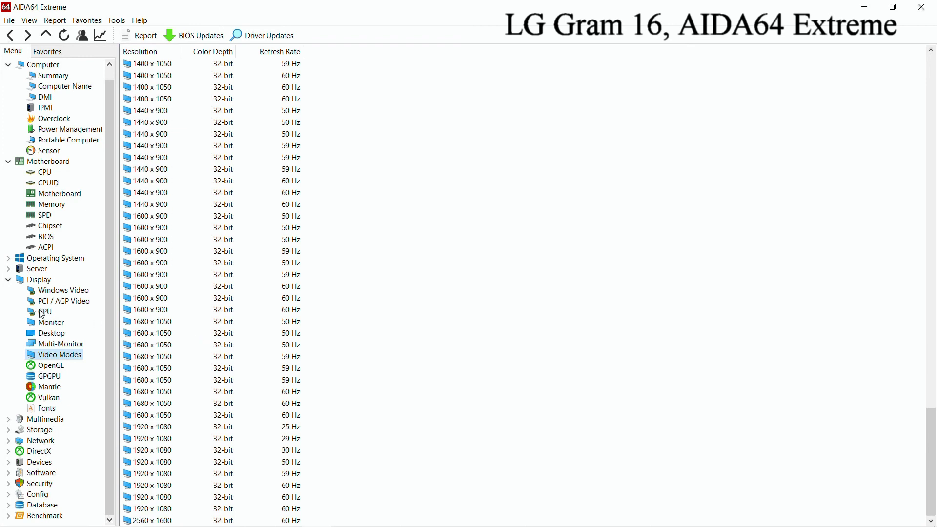
Step: View the OpenGL, GPGPU, Mantle, Vulkan and Fonts pages, and collapse the Display category
click(49, 367)
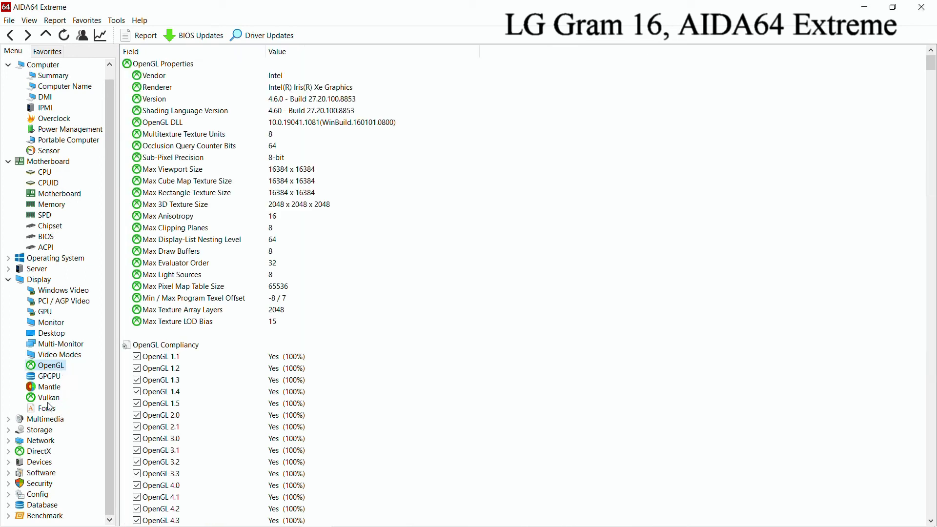
click(52, 379)
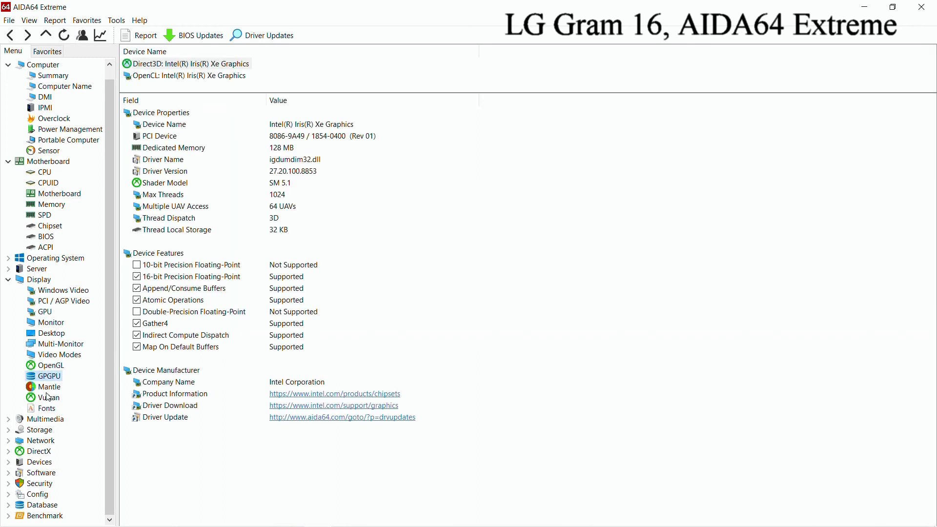
click(48, 390)
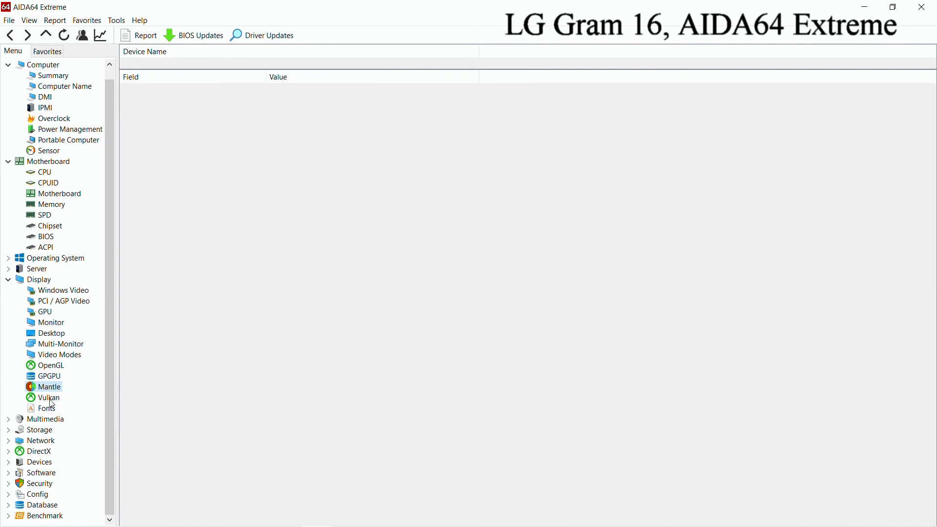
click(51, 400)
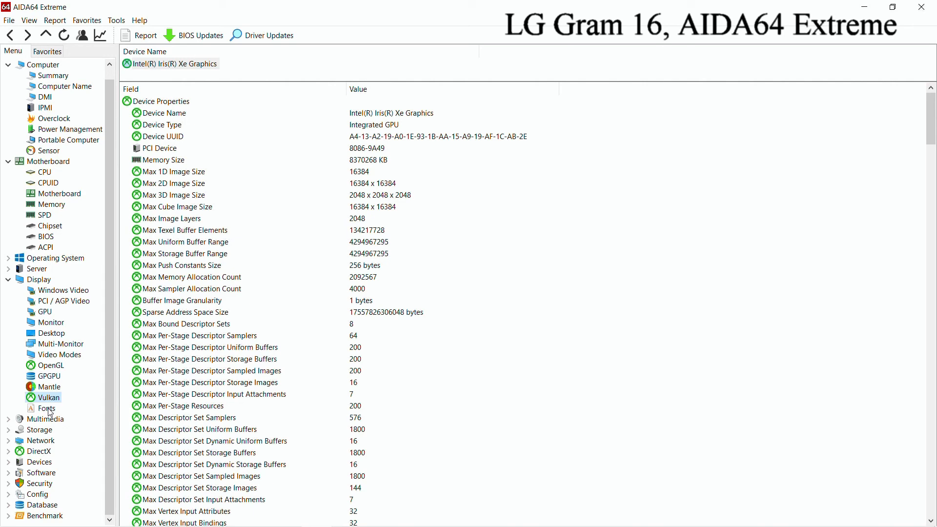
click(44, 410)
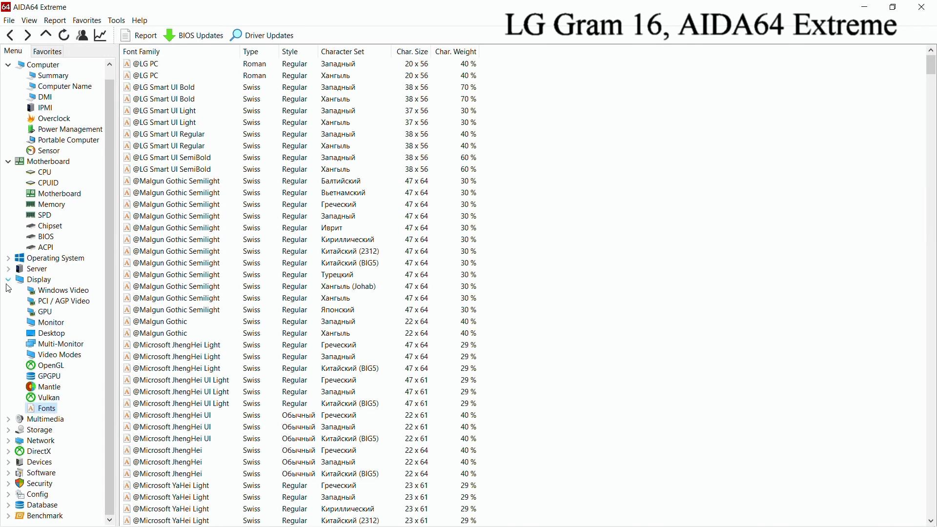
click(8, 282)
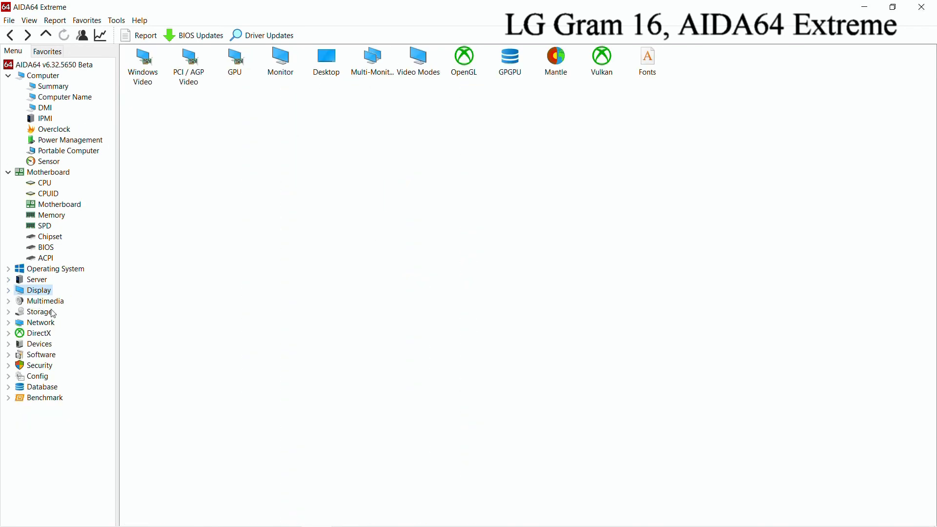
Step: View the Windows Audio page under Multimedia, collapse that category, and view the Physical Drives page under Storage
click(8, 303)
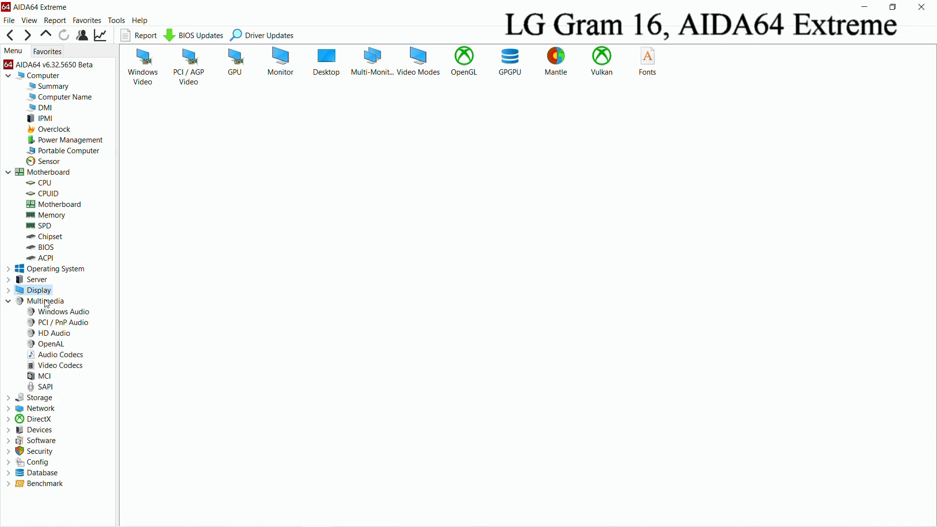
click(74, 316)
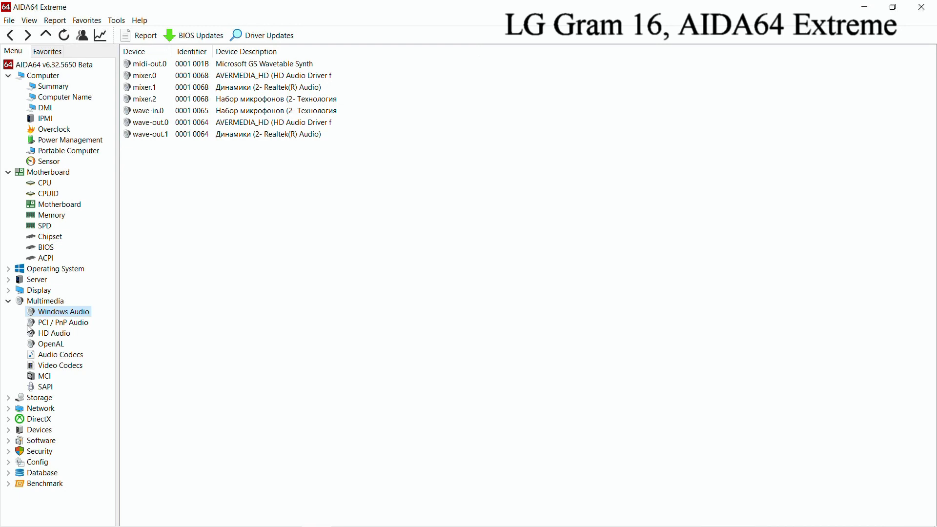
click(11, 301)
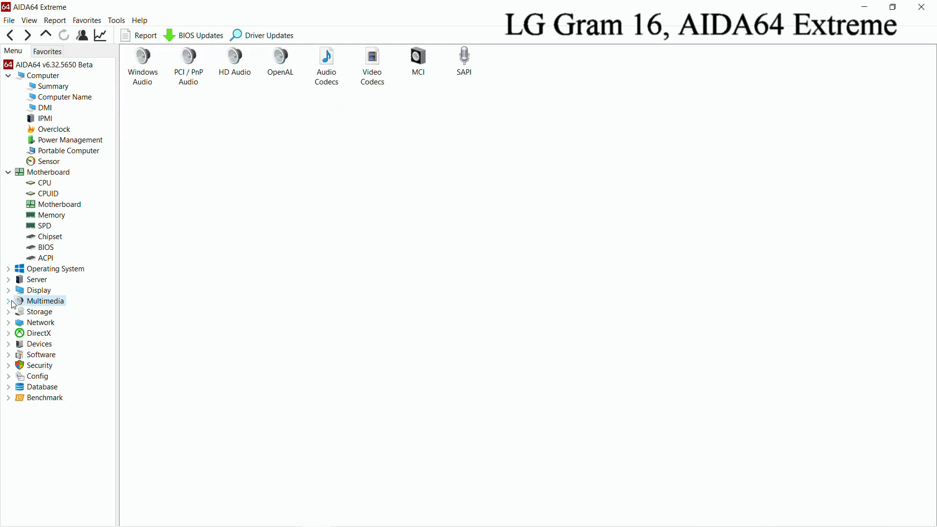
click(8, 313)
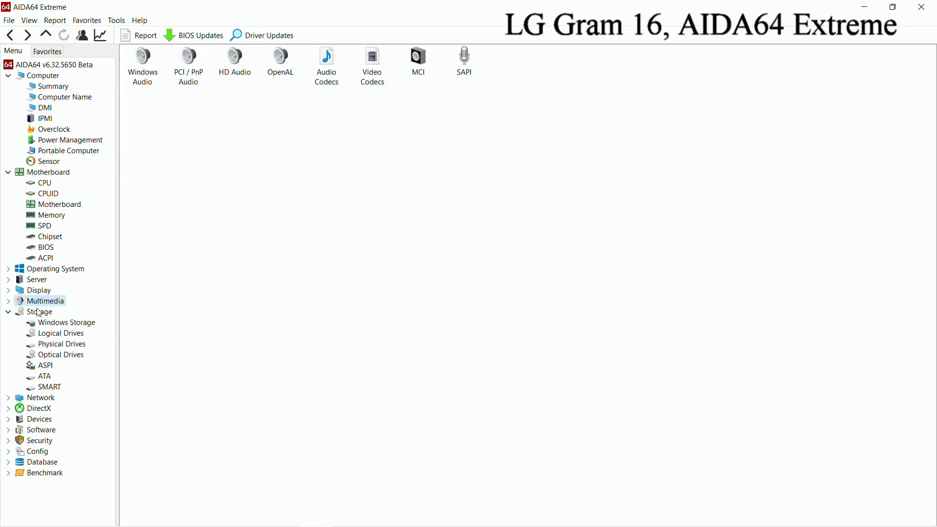
click(77, 350)
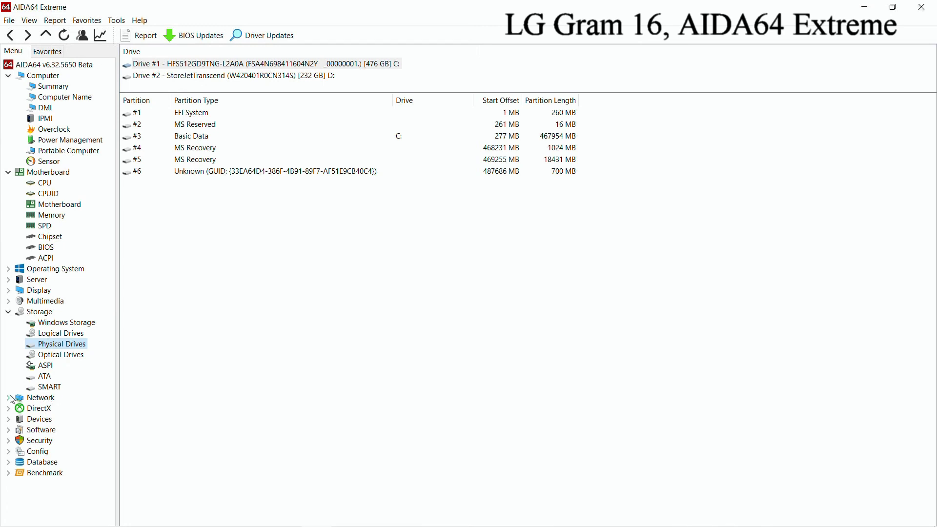
Step: Expand the Network category and view the Windows Network properties of the Intel Wi-Fi 6 AX201 and both Wi-Fi Direct virtual adapters
click(8, 399)
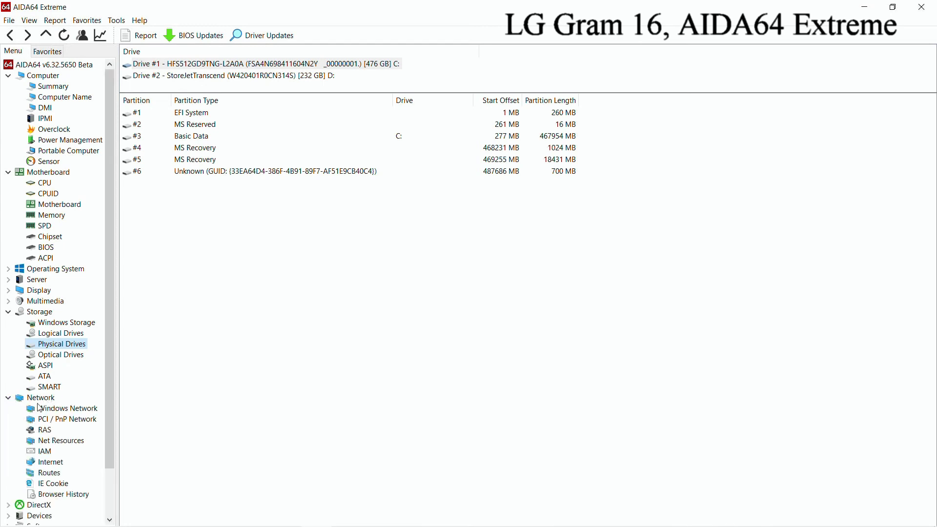
click(55, 409)
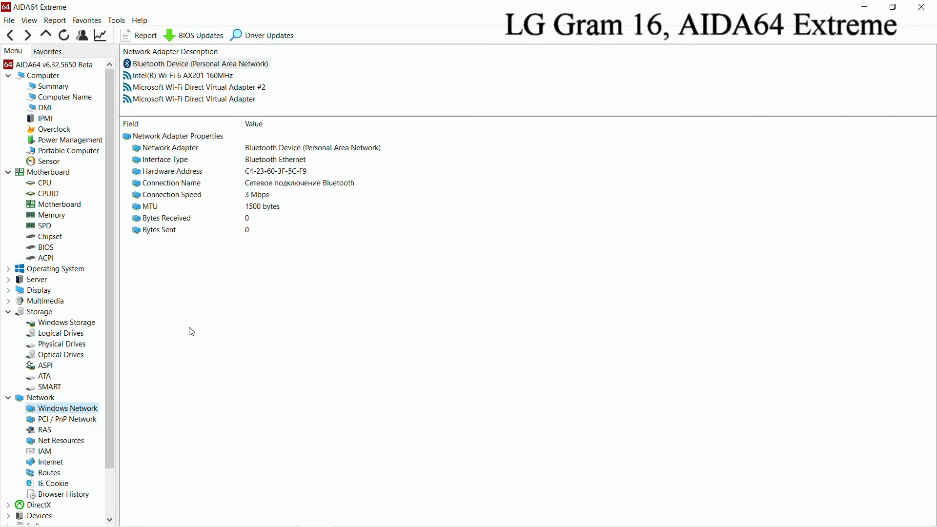
click(206, 76)
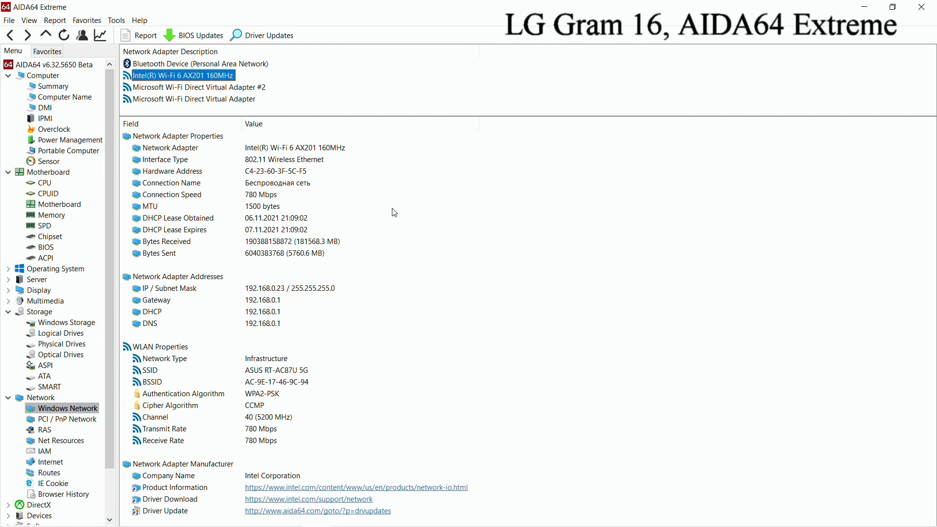
click(185, 88)
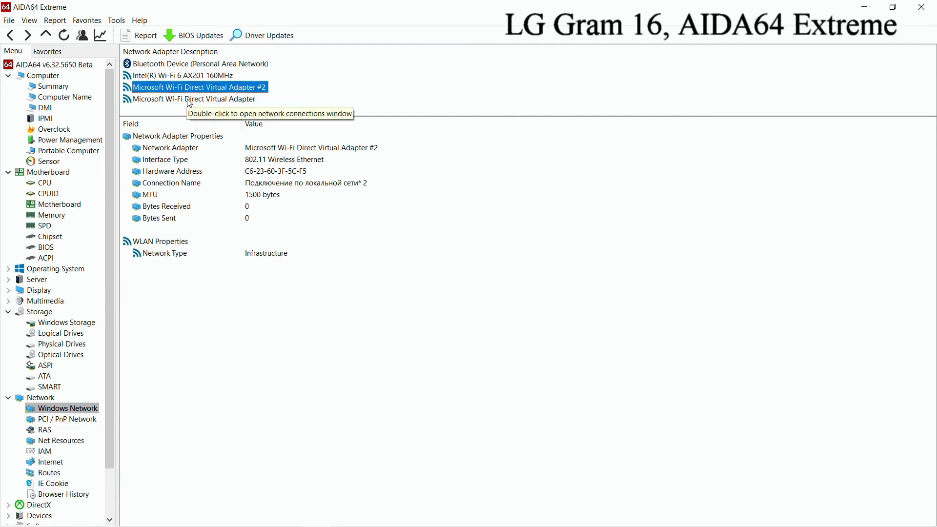
click(190, 100)
Step: Expand the Benchmark category, run the Memory Read benchmark, and widen the CPU, Memory and CL-RCD-RP-RAS columns of its results
scroll(73, 318, down, 2)
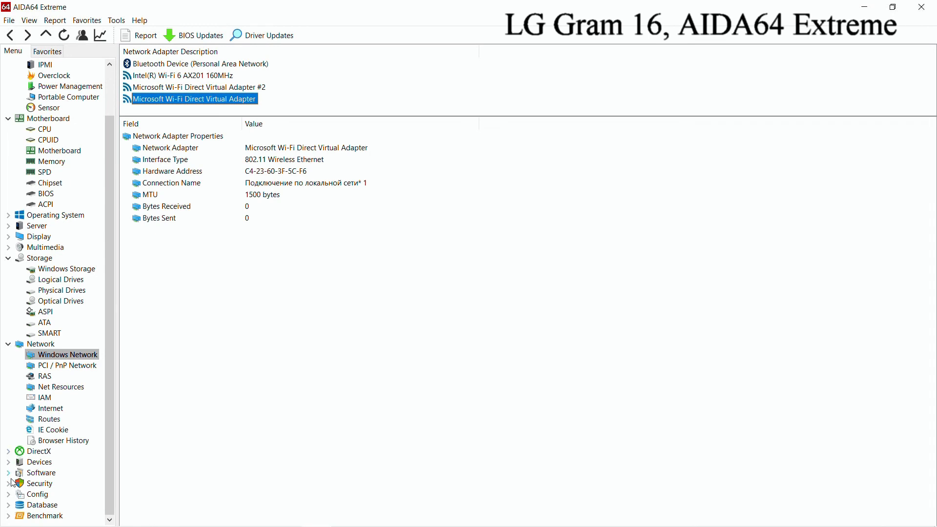
click(9, 517)
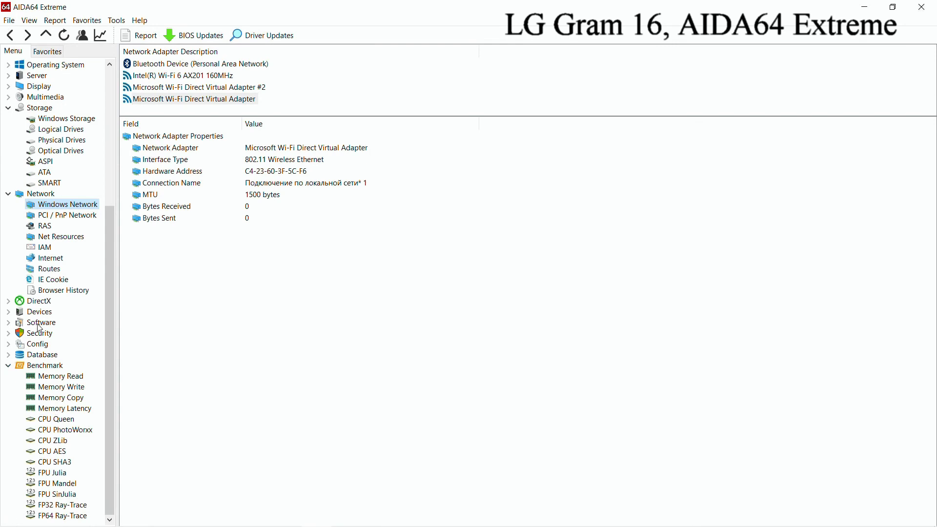
click(58, 378)
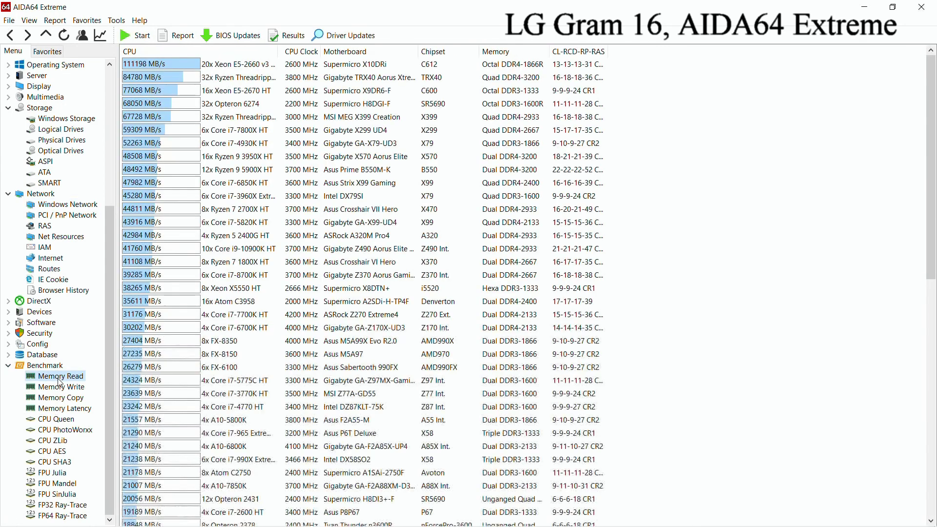
click(135, 37)
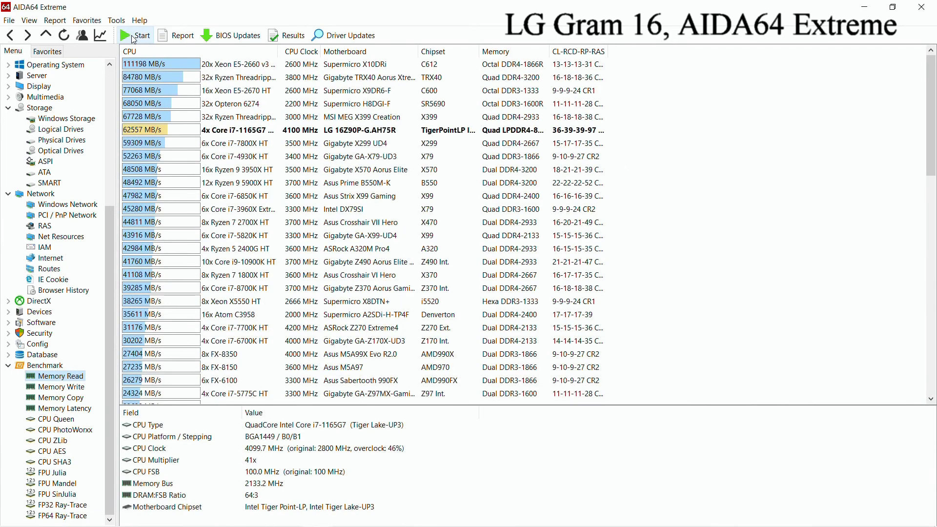
drag(279, 55, 347, 64)
click(348, 64)
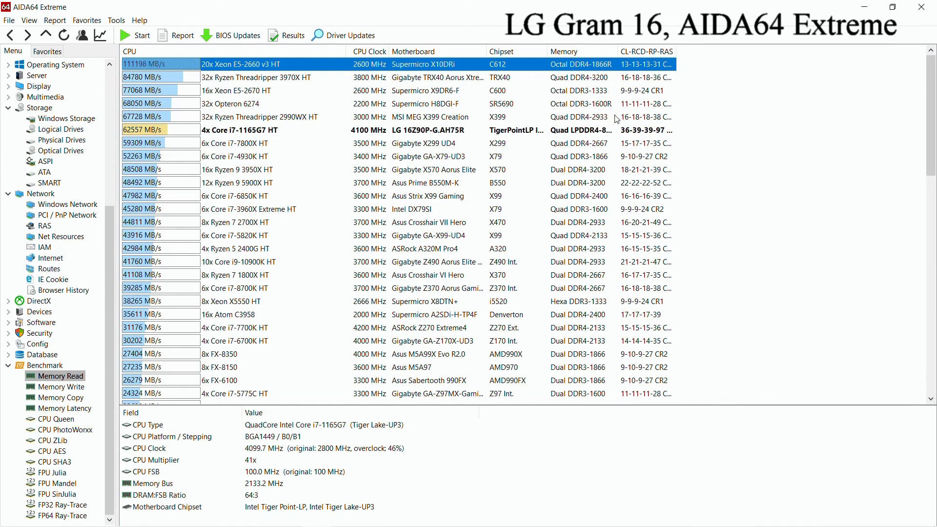
drag(618, 51, 640, 59)
drag(701, 52, 715, 53)
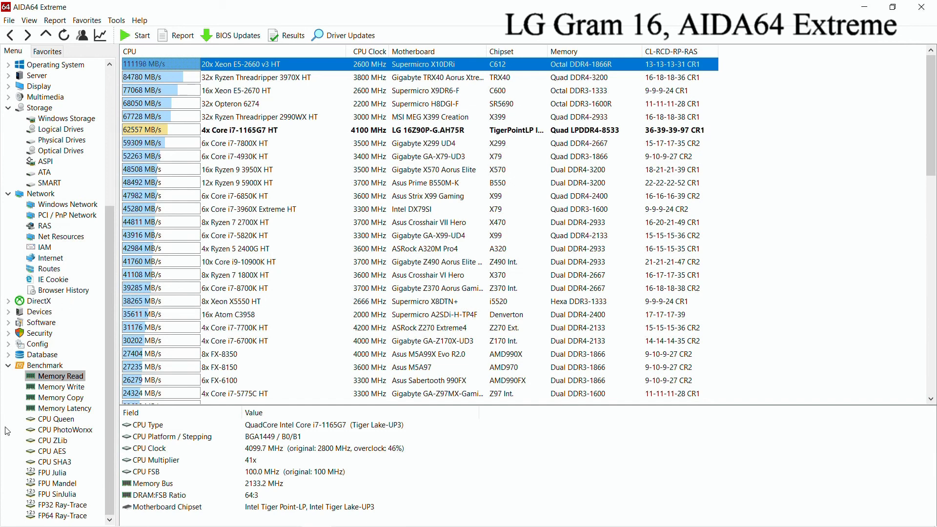
Step: Run the Memory Write benchmark and widen the CPU and Memory columns of its results
click(57, 389)
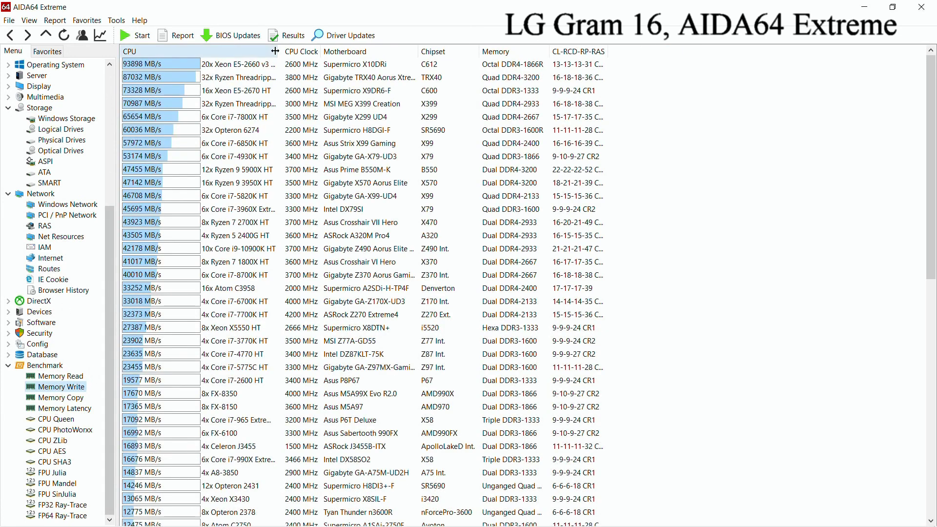
click(135, 35)
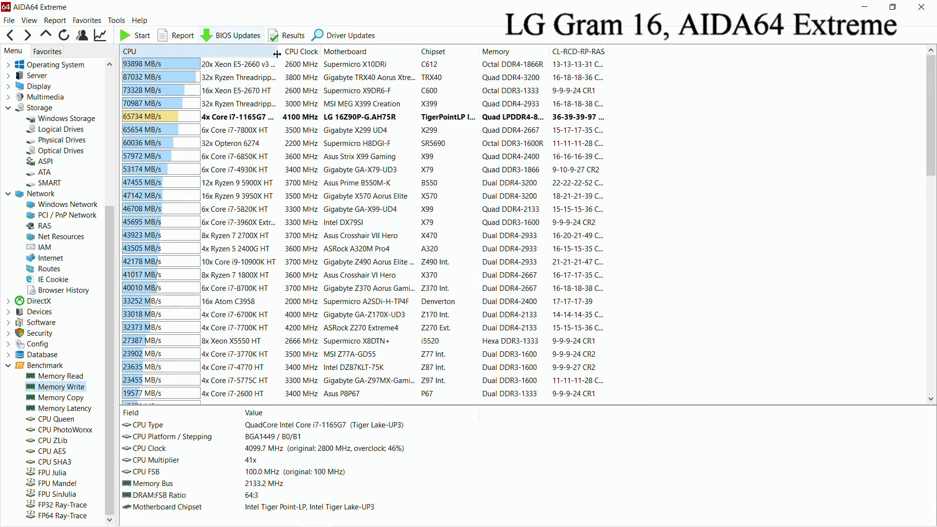
drag(283, 53, 337, 53)
click(347, 64)
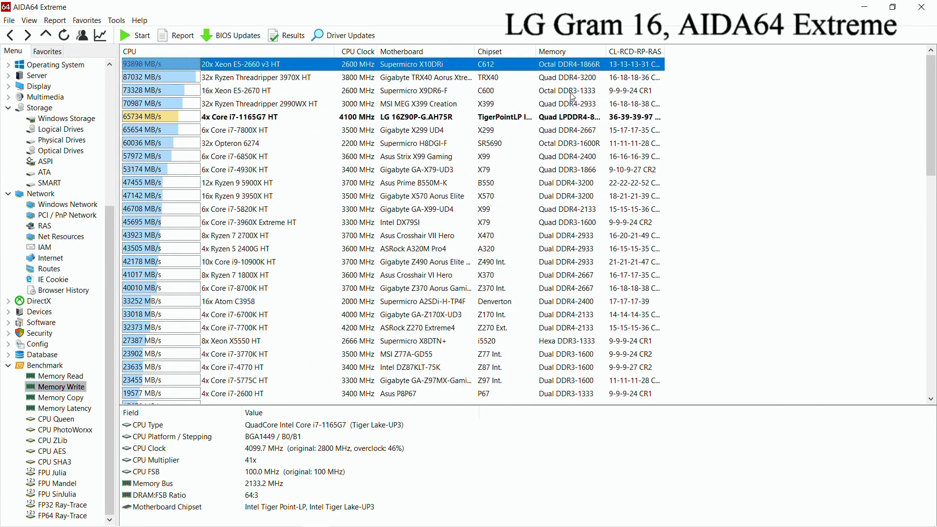
drag(606, 52, 631, 53)
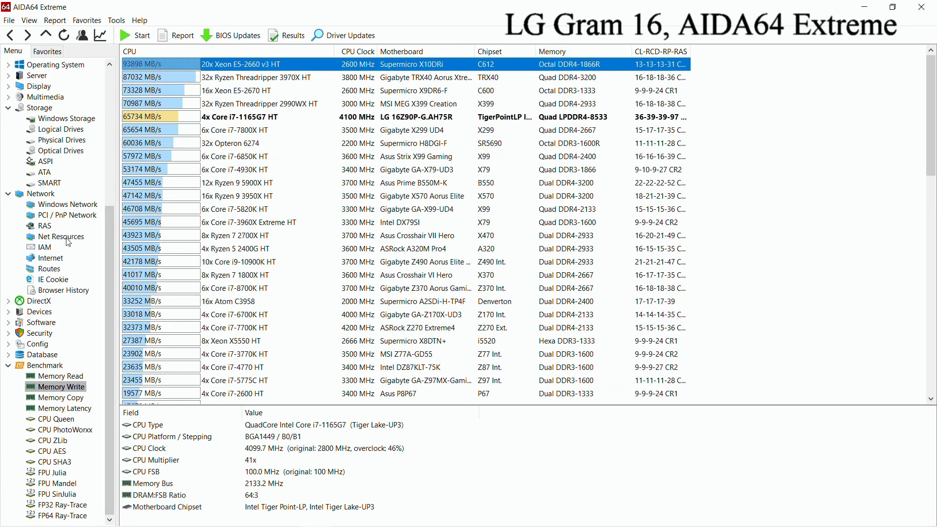
Step: Run the Memory Copy benchmark, widen the CPU, Motherboard, Memory and CL-RCD-RP-RAS columns, and reveal the Copy Speed column
click(60, 398)
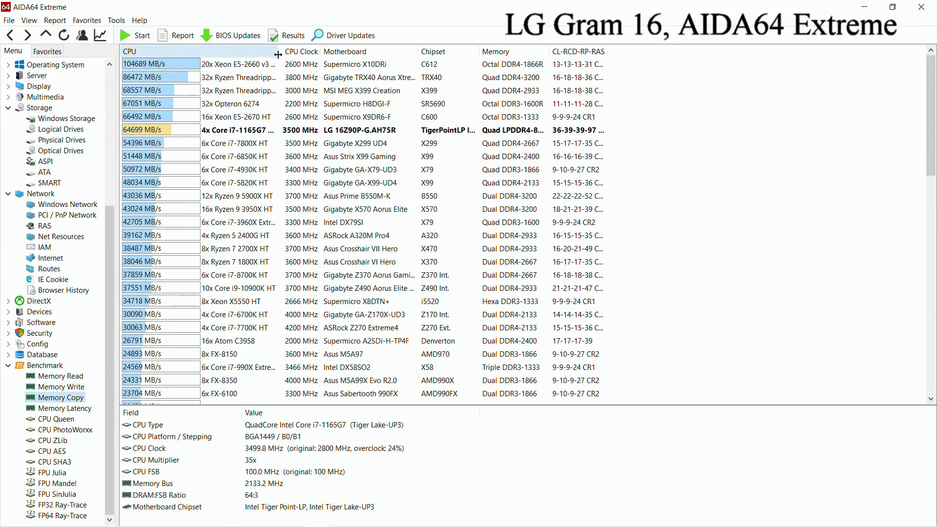
drag(277, 51, 332, 61)
click(344, 64)
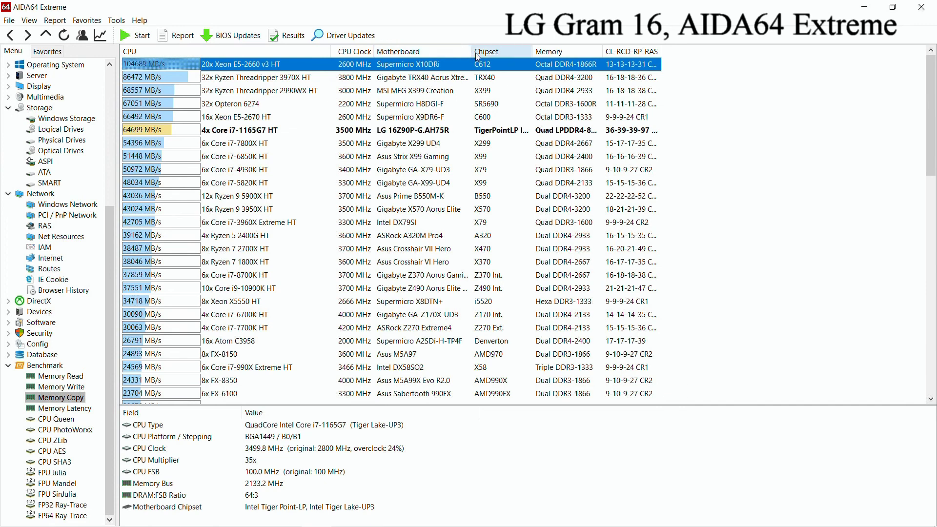
drag(469, 51, 498, 52)
drag(631, 51, 653, 51)
drag(711, 51, 772, 52)
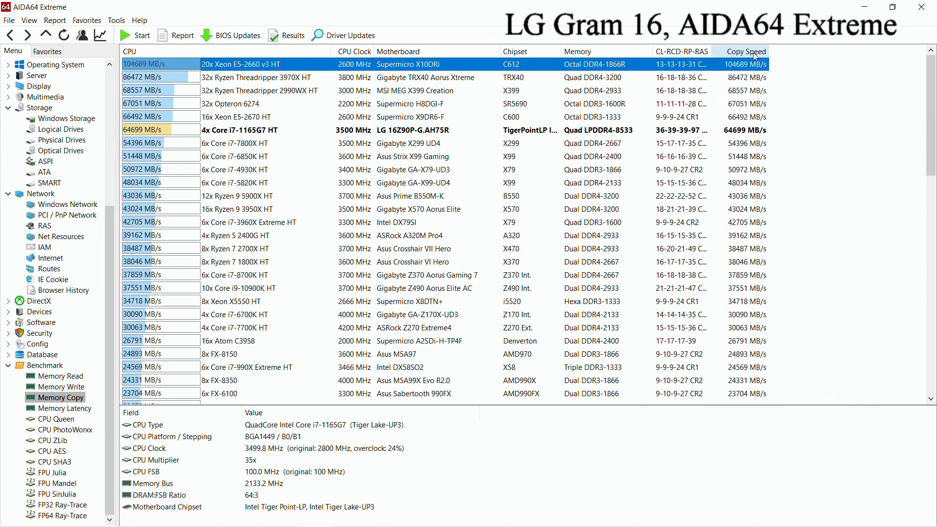
drag(711, 53, 728, 52)
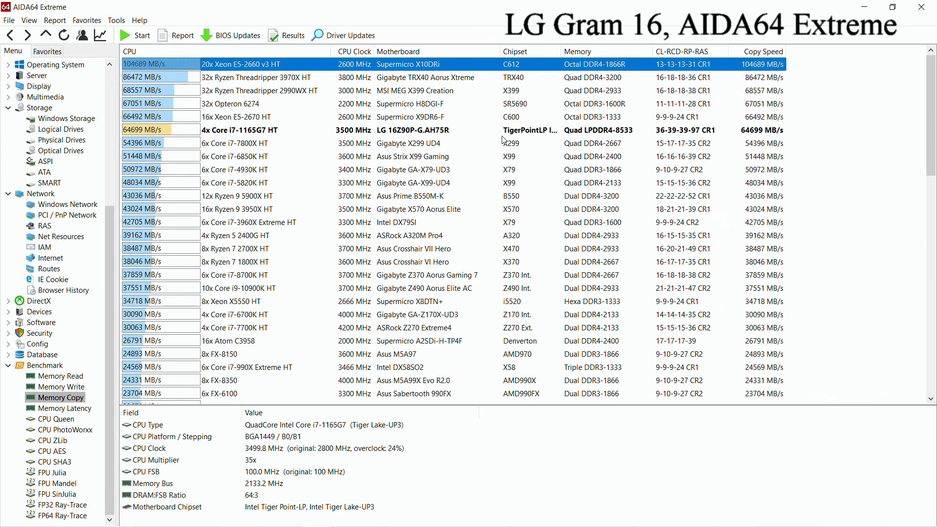
Step: Run the Memory Latency benchmark, widen the CPU column, and compare the Core i7-1165G7 entry with the whole results list
click(78, 409)
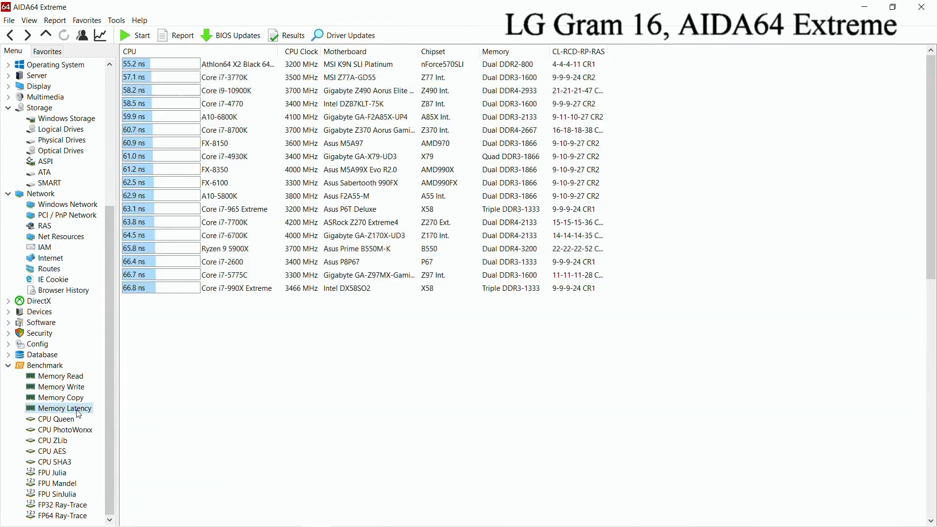
click(138, 36)
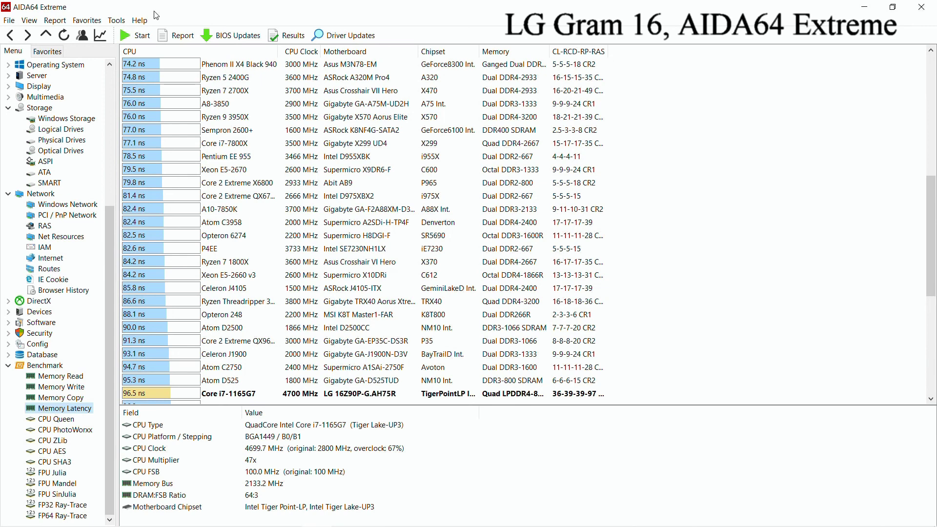
drag(280, 51, 314, 59)
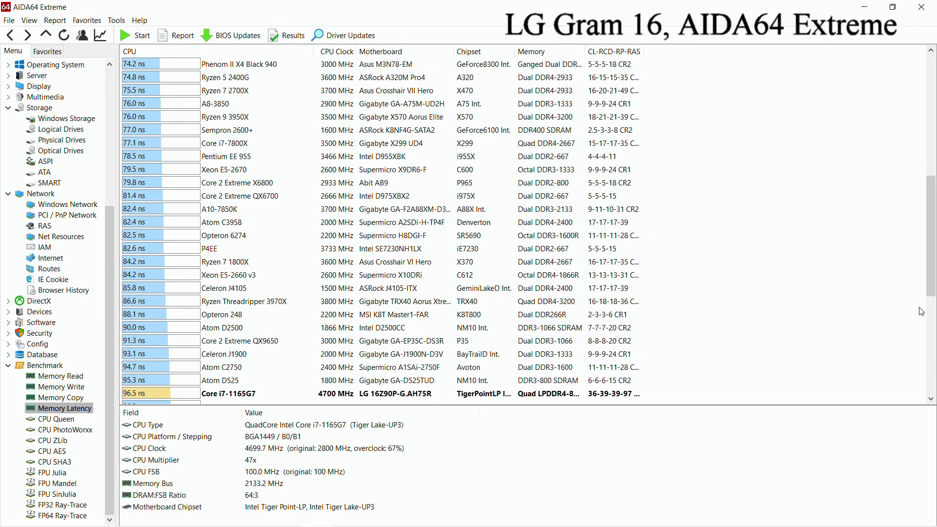
drag(930, 294, 933, 392)
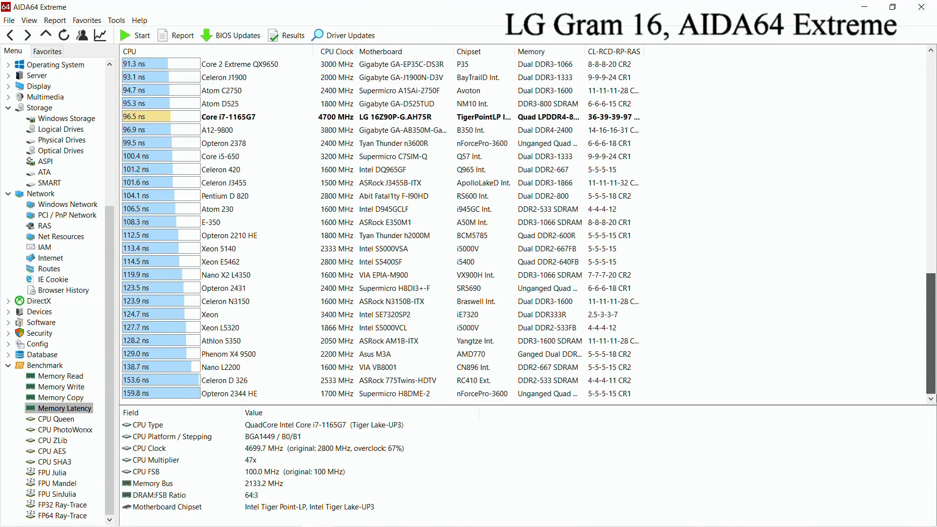
drag(933, 391, 934, 164)
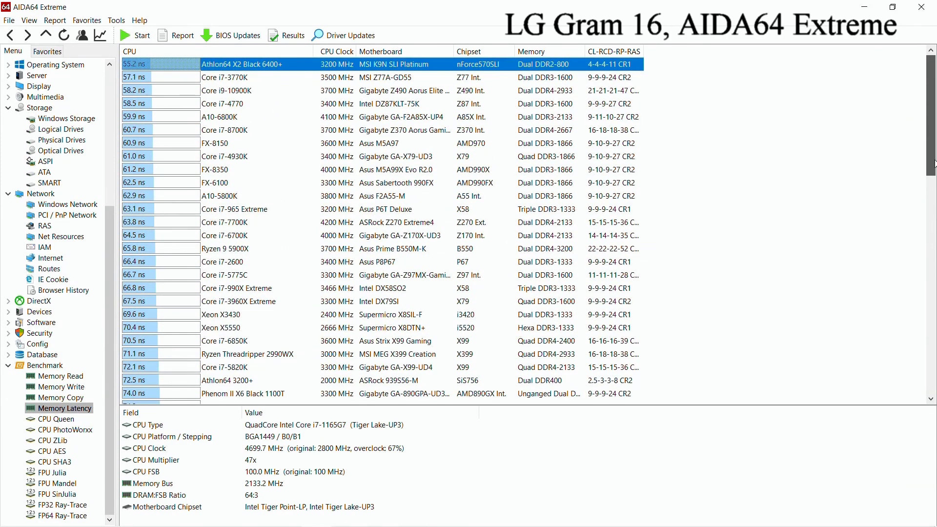
drag(934, 165, 935, 312)
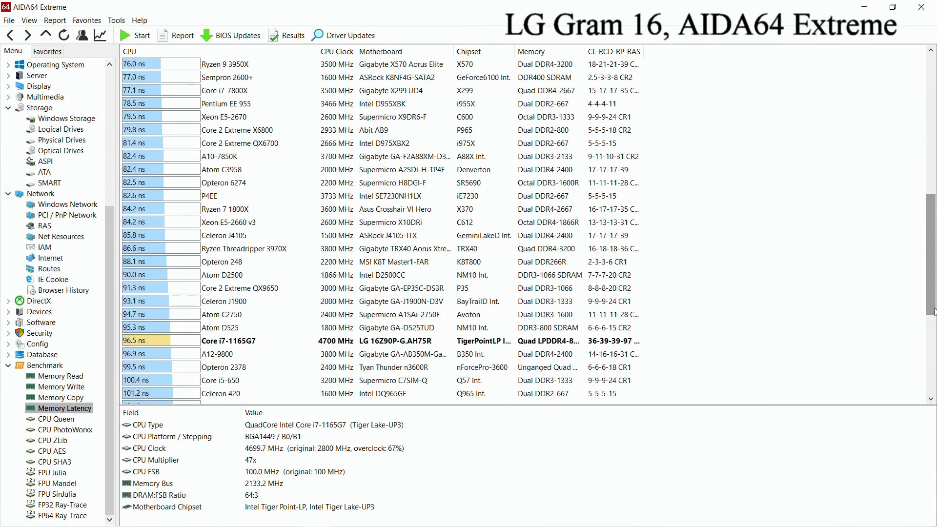
Step: Run the CPU Queen benchmark and widen the CPU column to show the full processor names
click(57, 428)
click(56, 421)
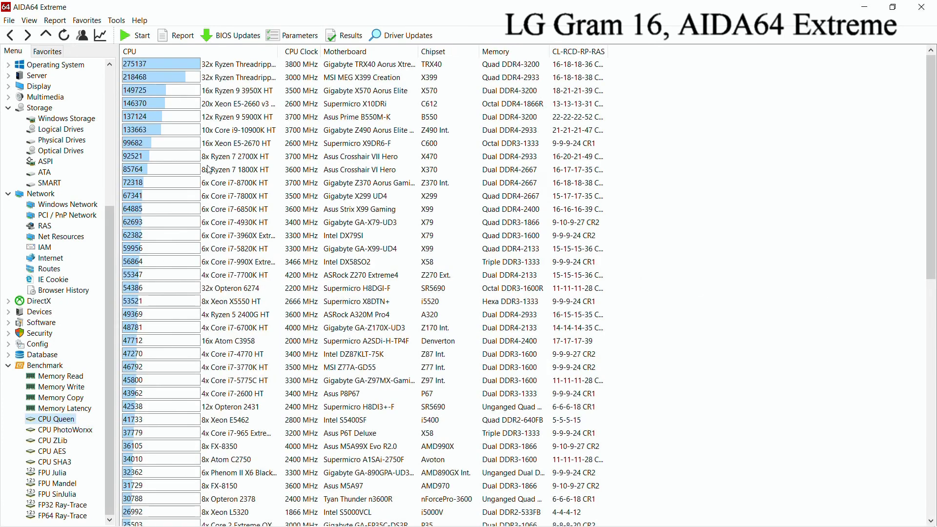
click(137, 38)
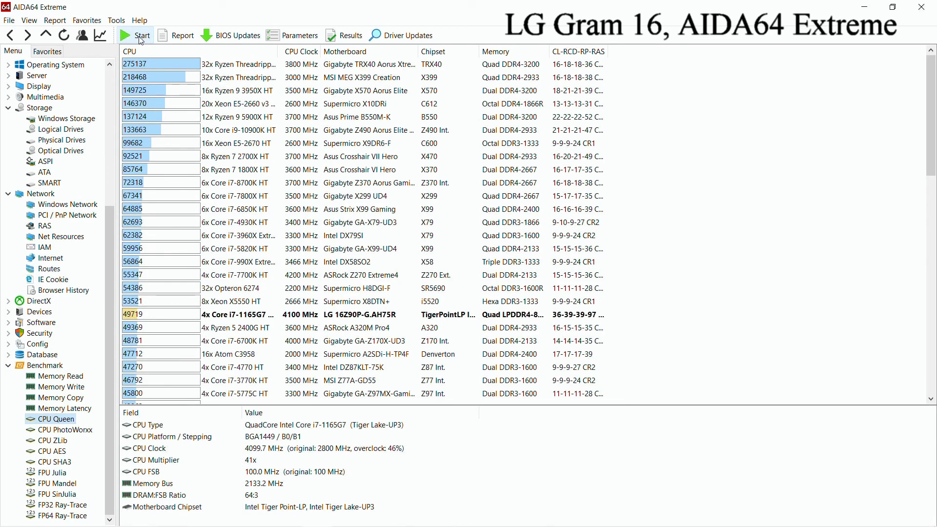
drag(278, 51, 326, 51)
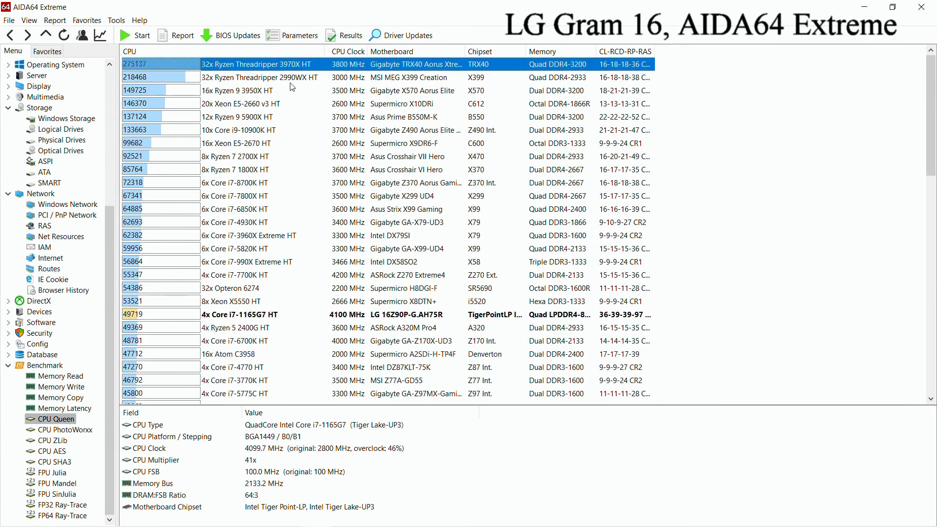
Step: Run the CPU PhotoWorxx benchmark and widen the CPU column of its results
click(61, 432)
click(142, 37)
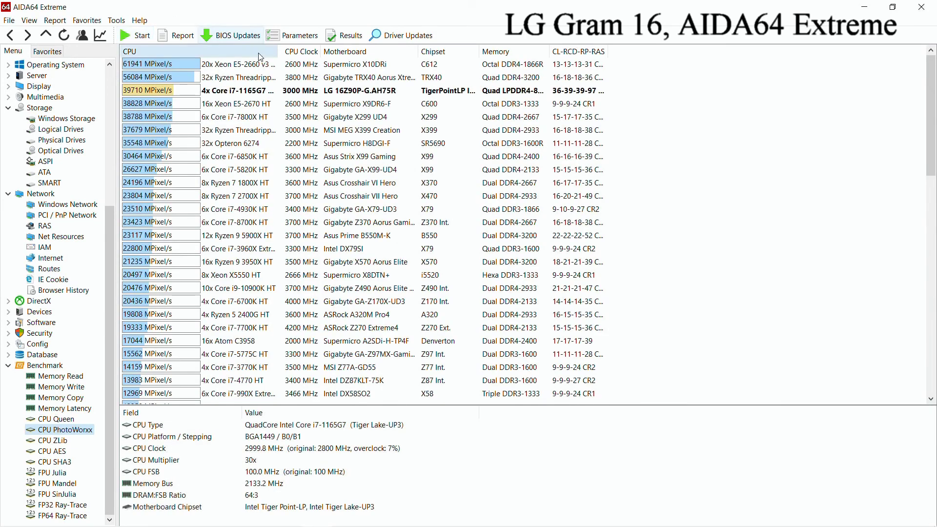
drag(283, 59, 325, 68)
right_click(325, 67)
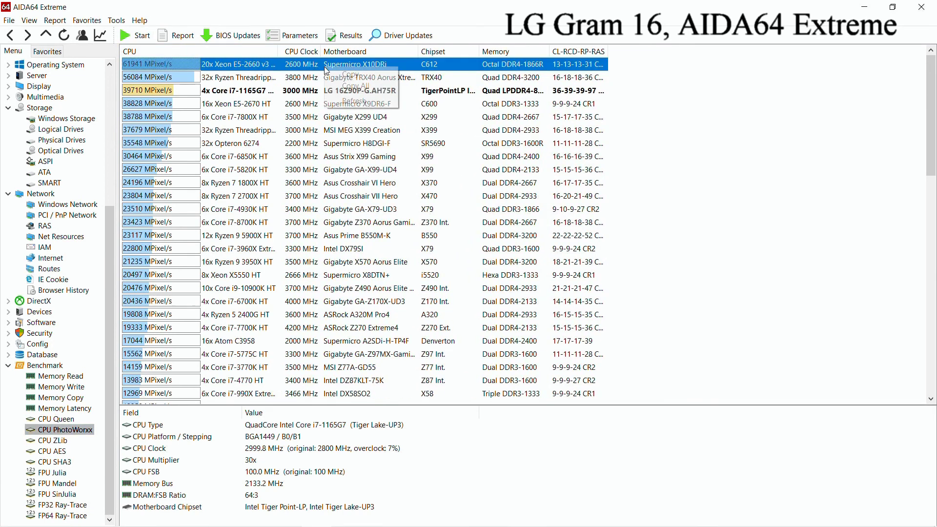
click(276, 51)
drag(275, 50, 339, 52)
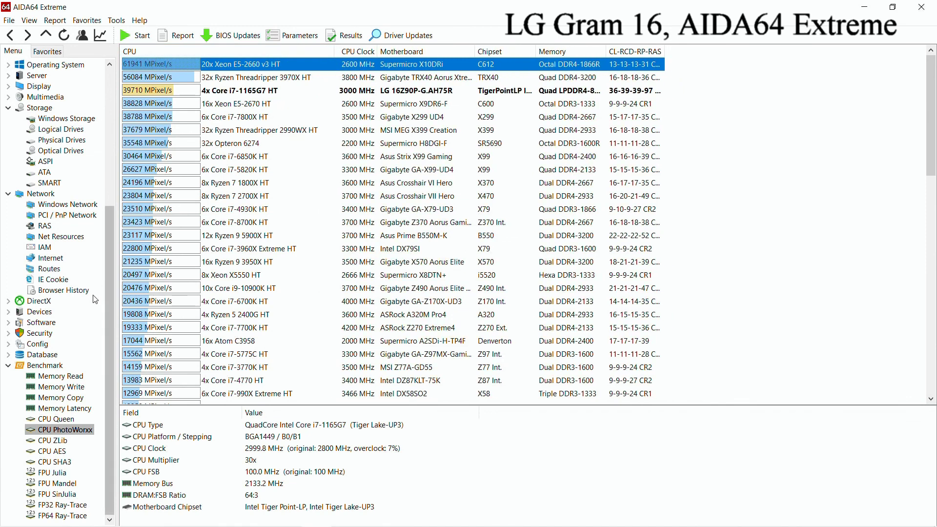
Step: Run the CPU ZLib benchmark and widen the CPU column to show the full processor names
click(62, 442)
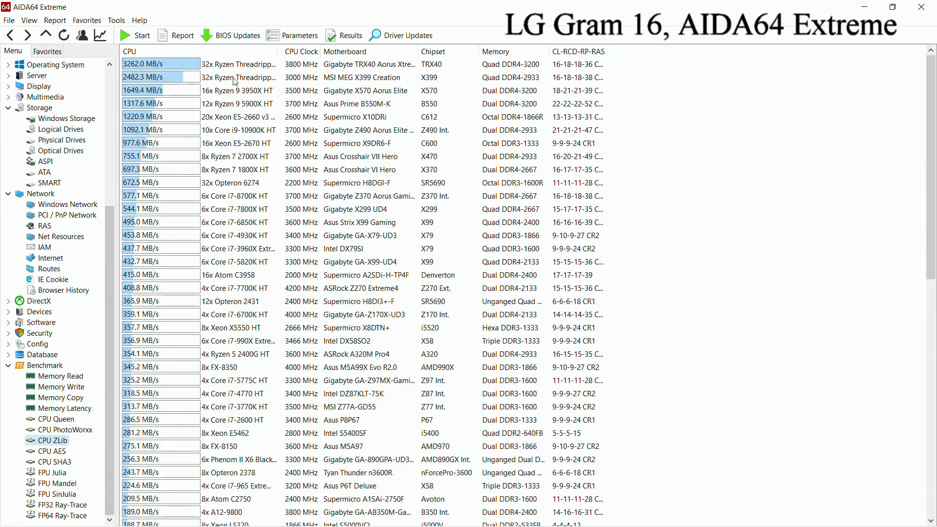
click(149, 43)
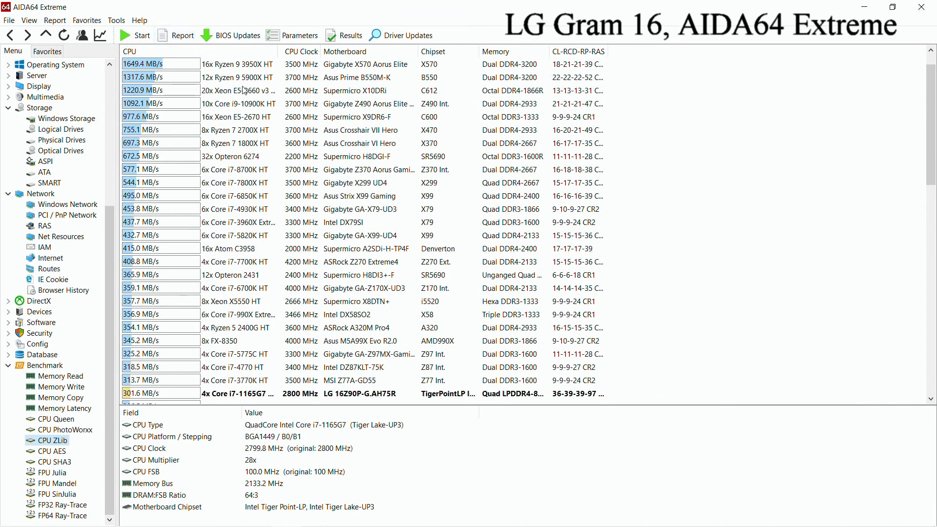
drag(277, 51, 311, 61)
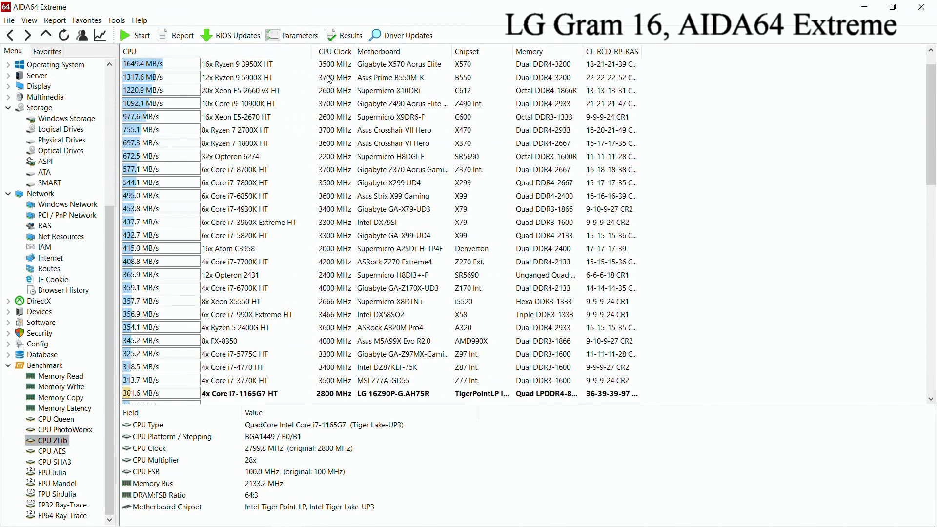
scroll(561, 266, down, 5)
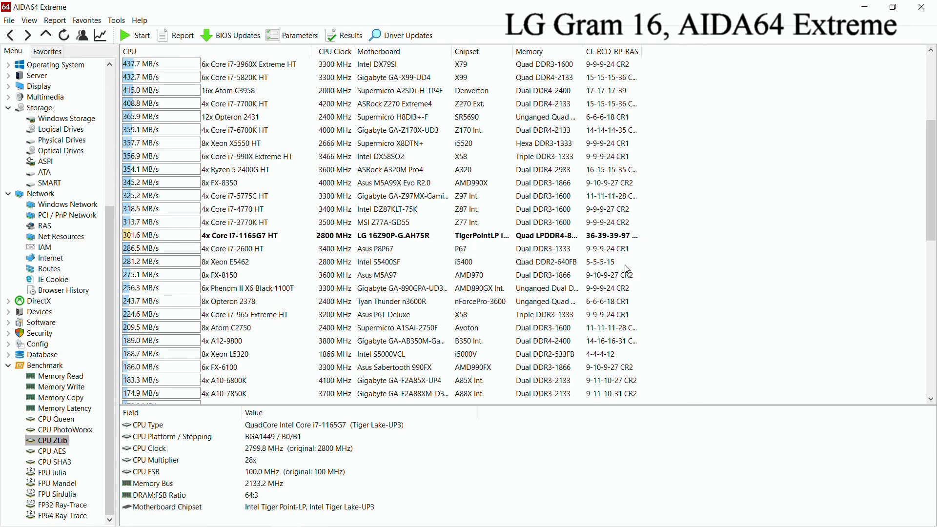
Step: Run the CPU ZLib benchmark a second time and compare the Core i7-1165G7 entry with its neighbours
click(143, 39)
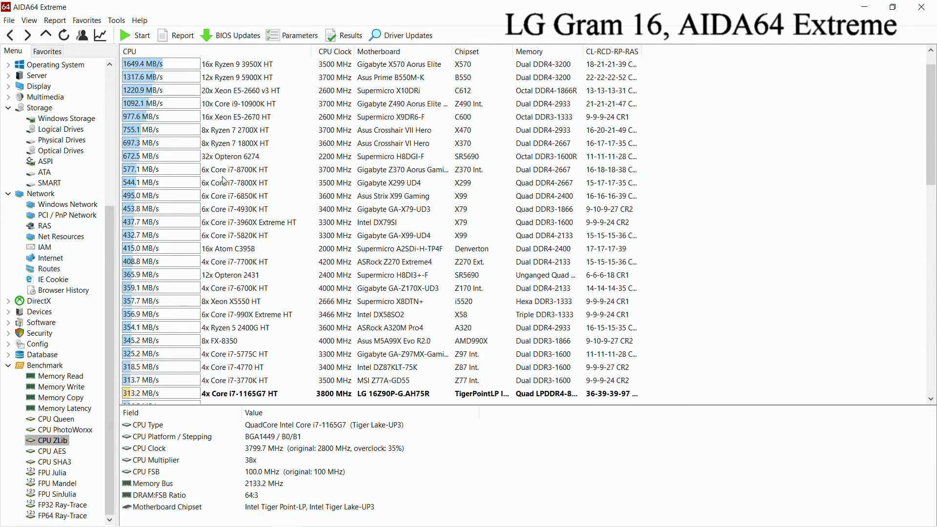
scroll(225, 177, down, 3)
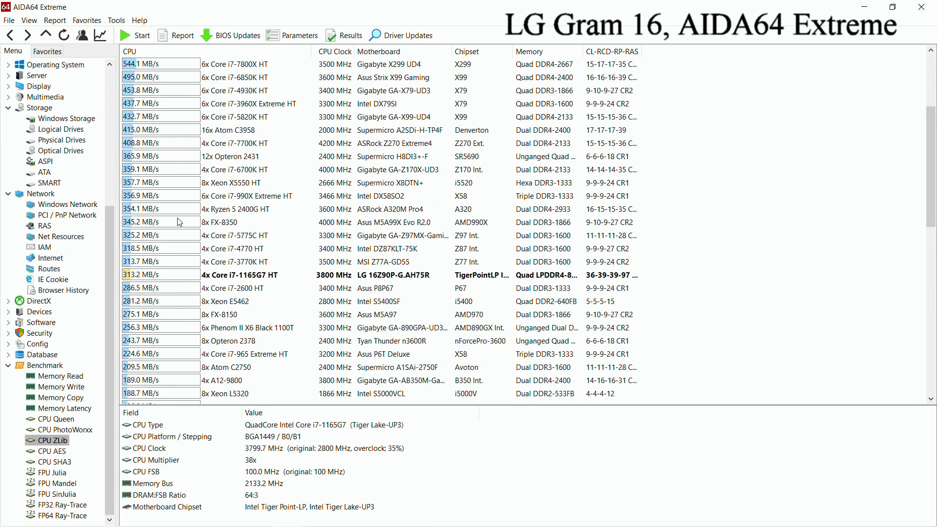
scroll(173, 259, down, 1)
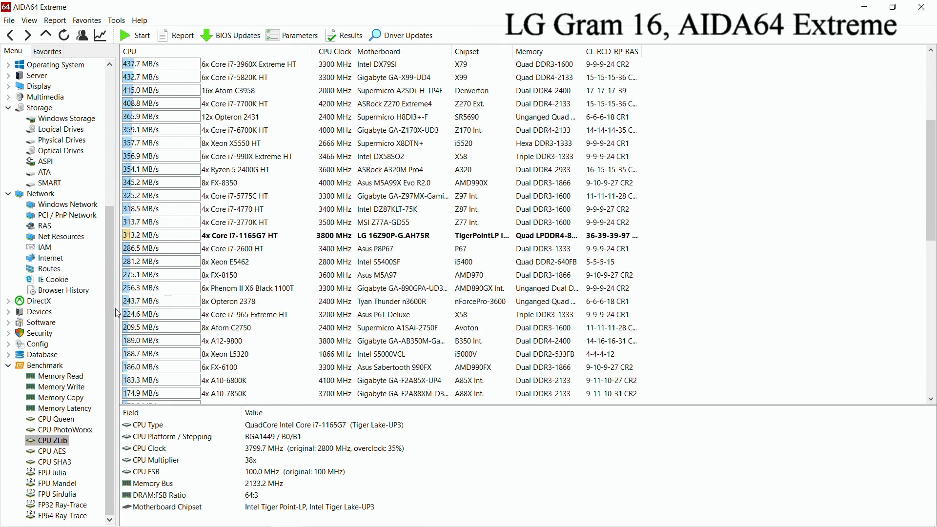
Step: Run the CPU AES benchmark and widen the CPU column of its results
click(49, 451)
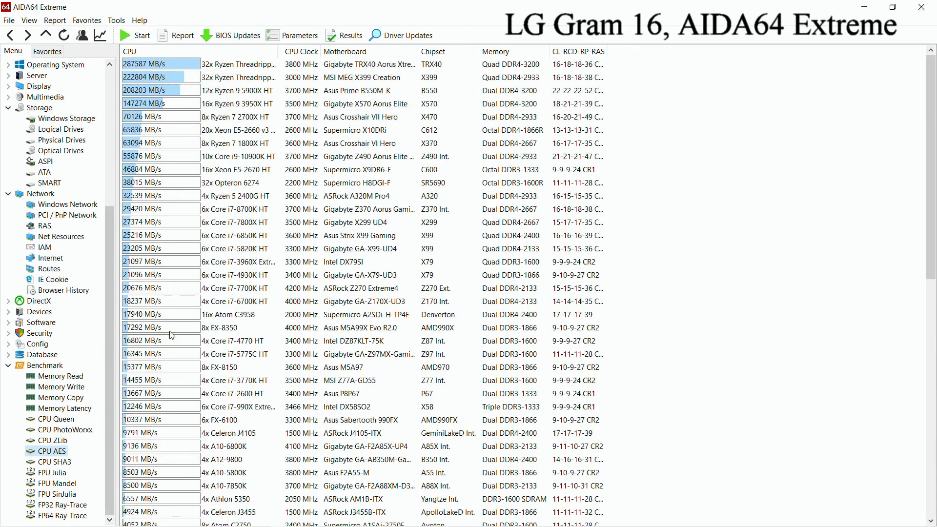
click(136, 45)
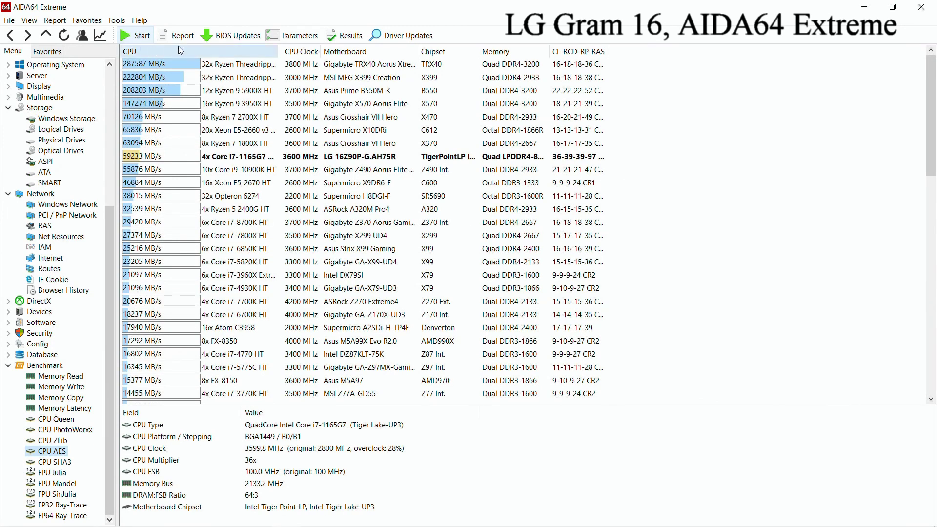
drag(293, 52, 343, 52)
click(235, 64)
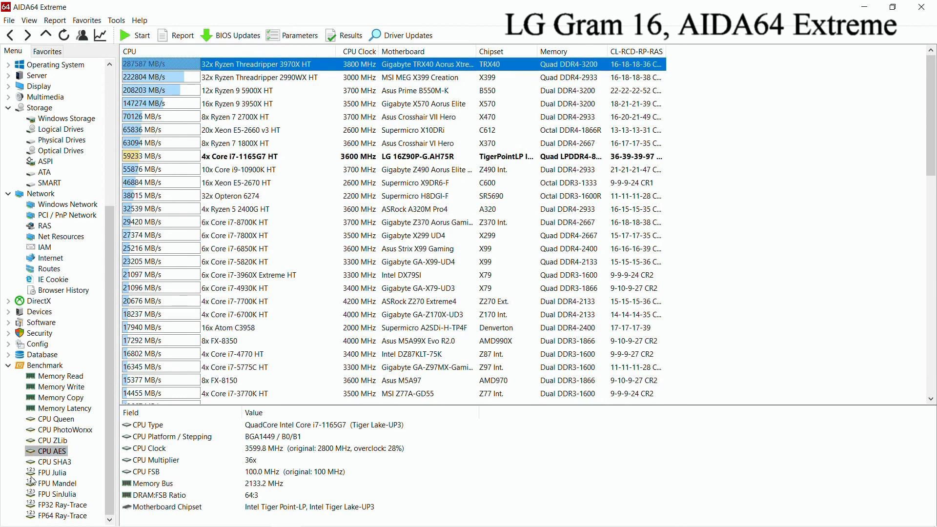
Step: Run the CPU SHA3 benchmark, keep its results sorted from highest to lowest score, and widen the CPU column
click(55, 462)
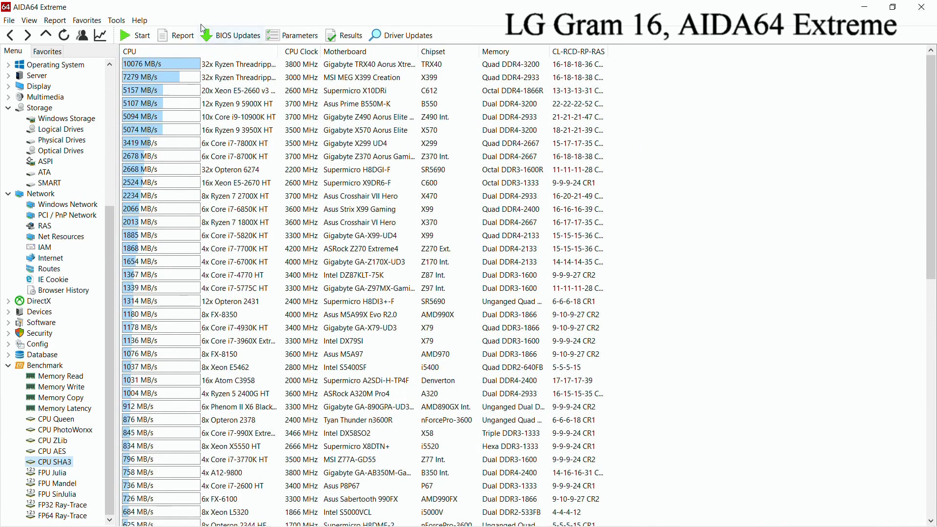
click(140, 42)
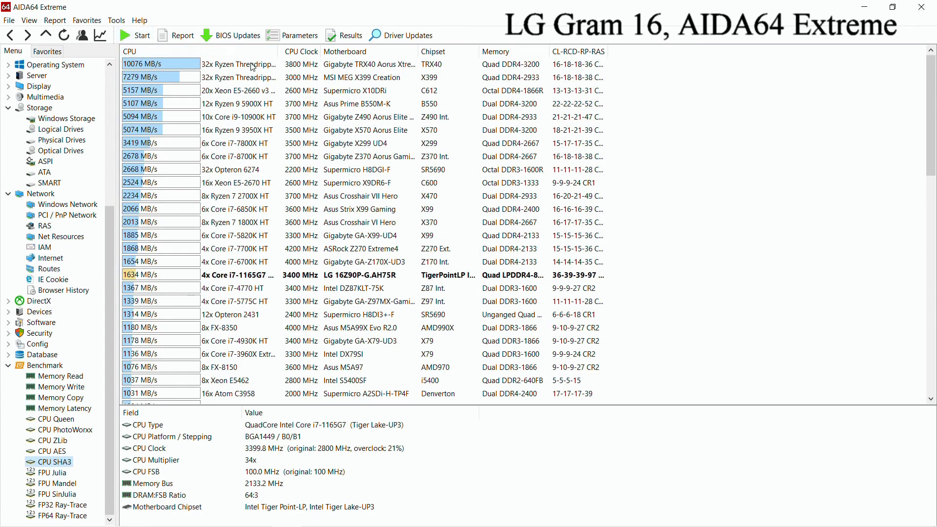
click(283, 54)
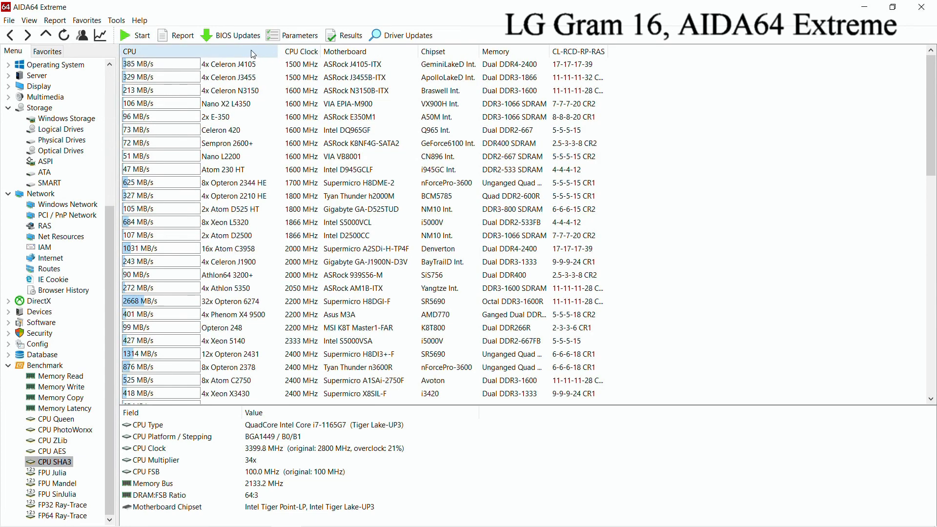
click(189, 51)
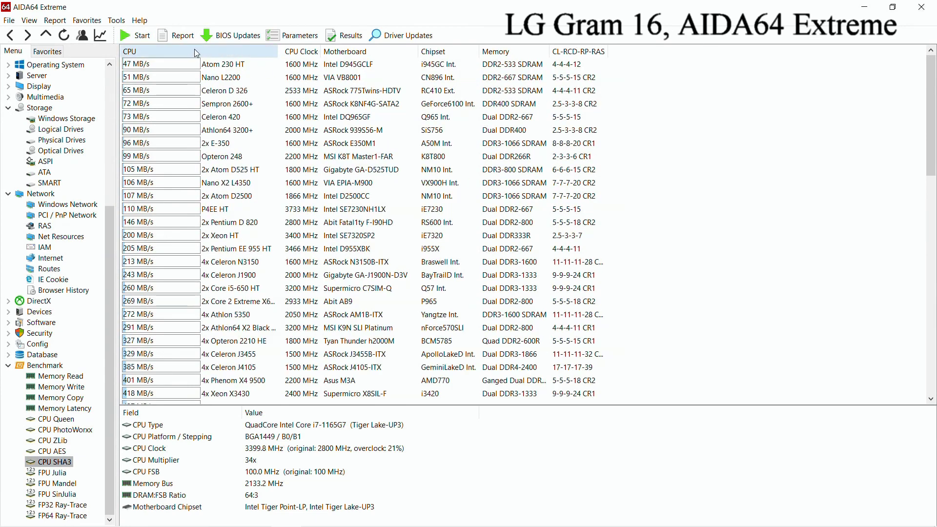
click(274, 52)
drag(278, 52, 337, 55)
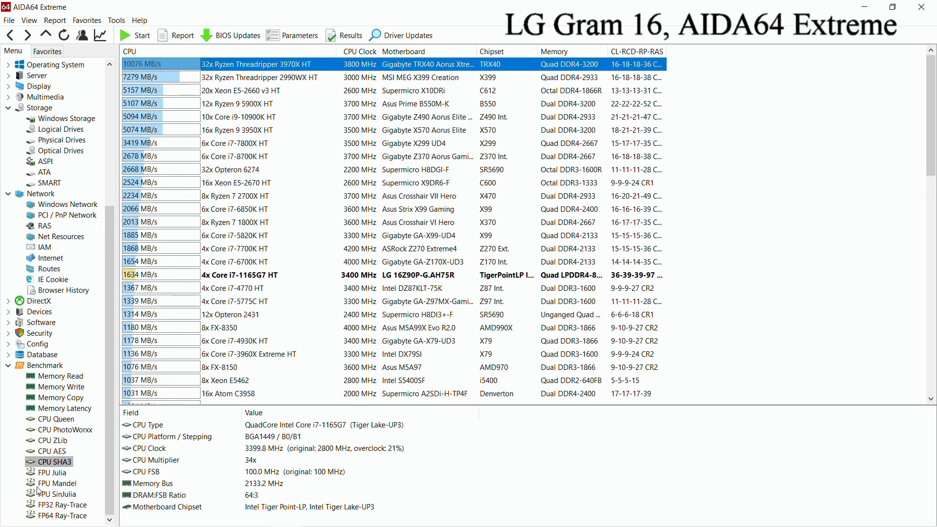
Step: Run the FPU Julia benchmark and widen the CPU column to show the full processor names
click(49, 472)
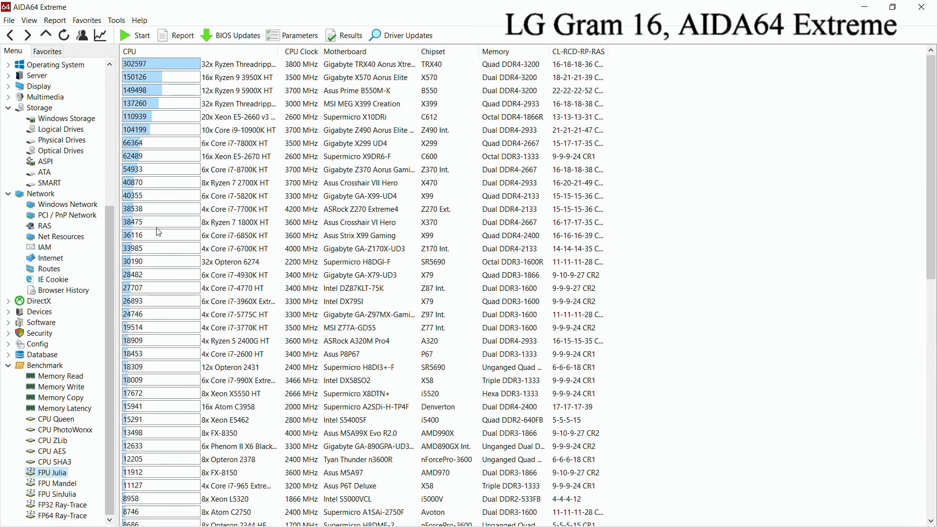
click(148, 36)
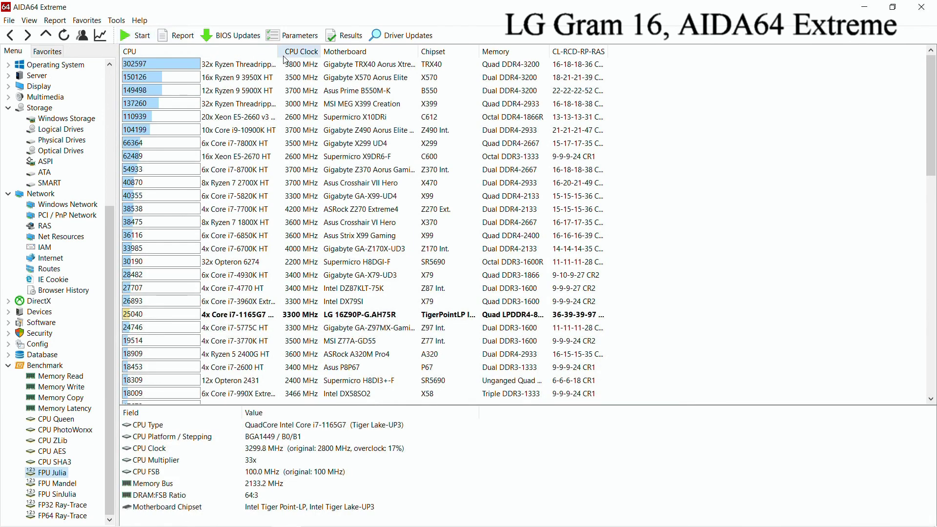
drag(279, 62, 335, 66)
click(333, 67)
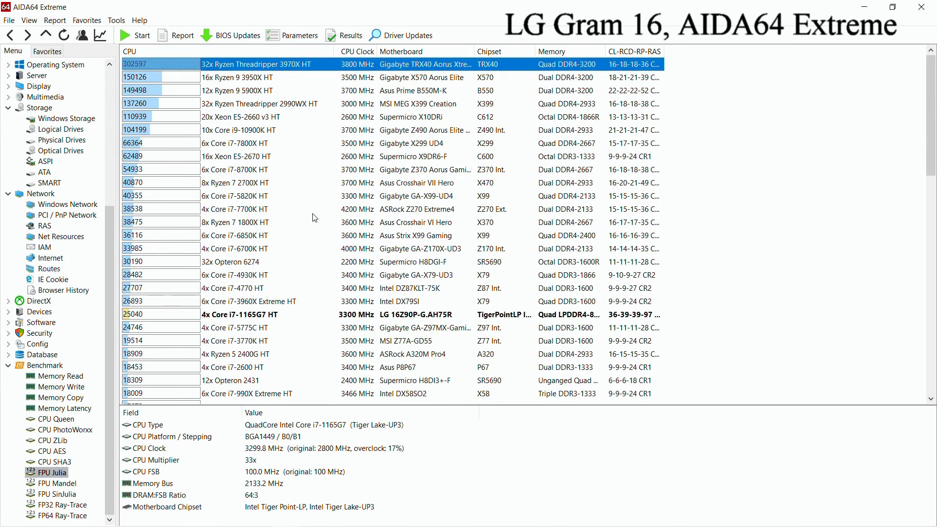
Step: Run the FPU Mandel benchmark and widen the CPU column of its results
click(71, 484)
click(144, 39)
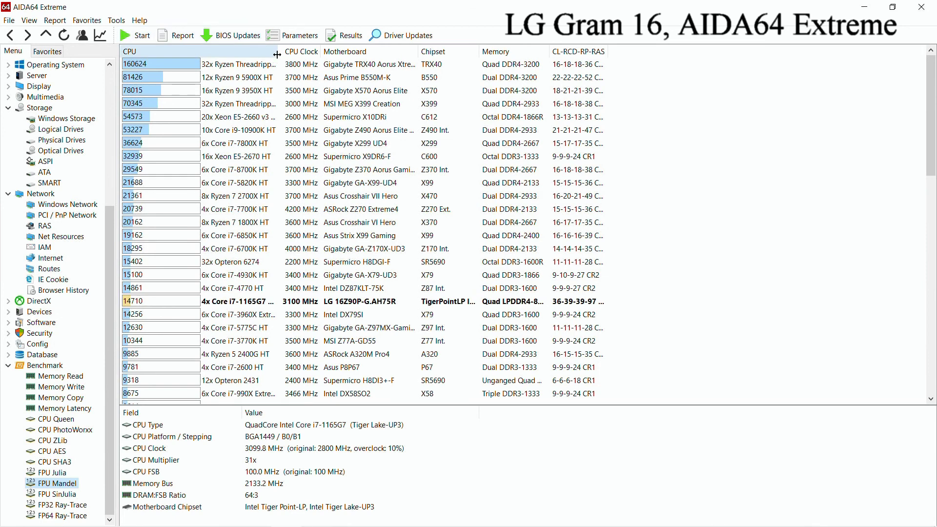
drag(278, 51, 335, 64)
click(328, 66)
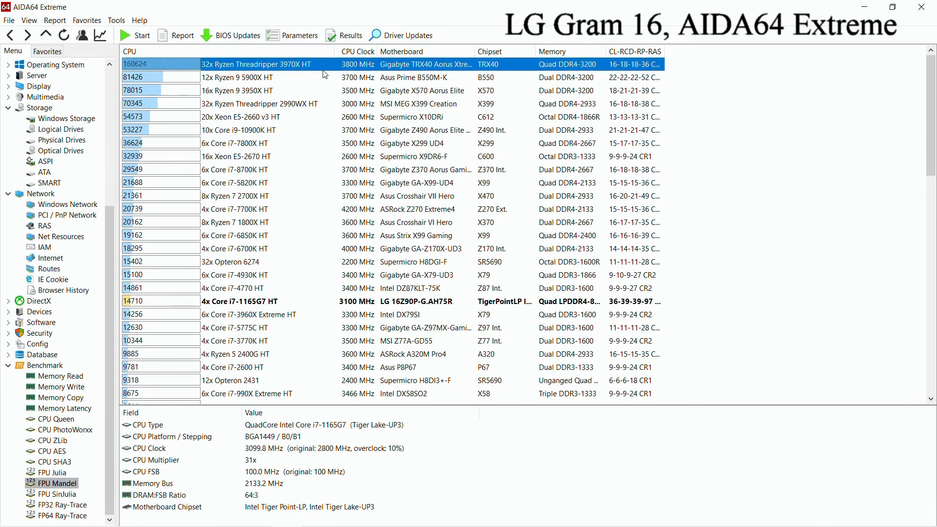
Step: Run the FPU SinJulia benchmark, widen the CPU column, and compare the Core i7-1165G7 entry with the lower-ranked processors
click(64, 495)
click(135, 36)
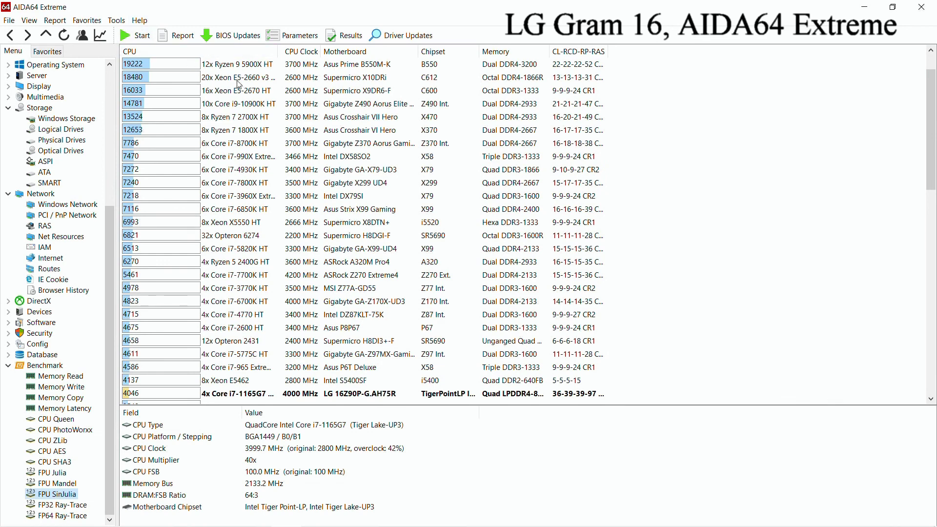
drag(279, 52, 339, 54)
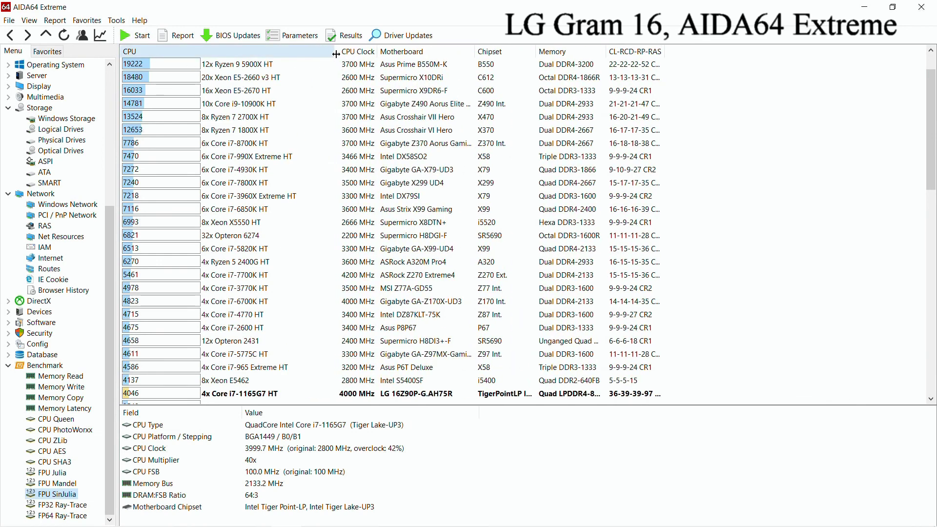
scroll(351, 183, down, 3)
scroll(350, 183, down, 1)
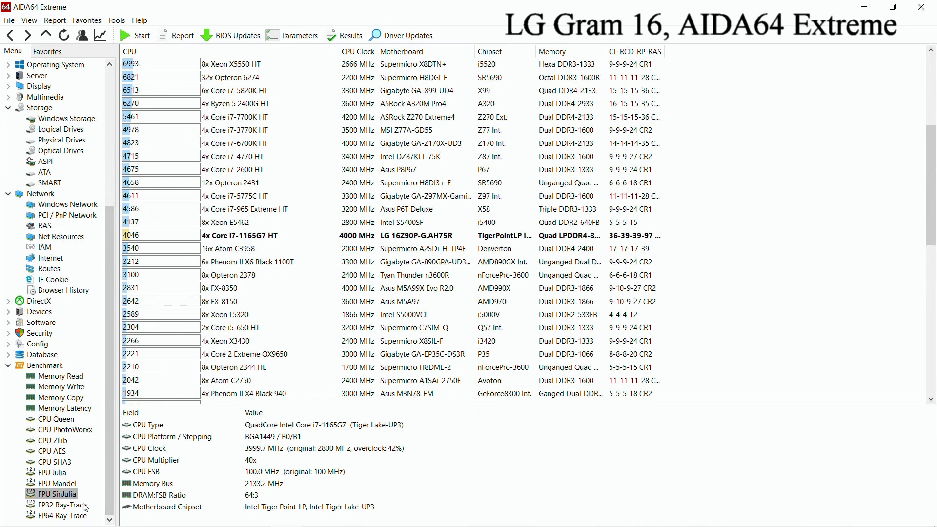
scroll(230, 350, down, 1)
scroll(232, 349, down, 1)
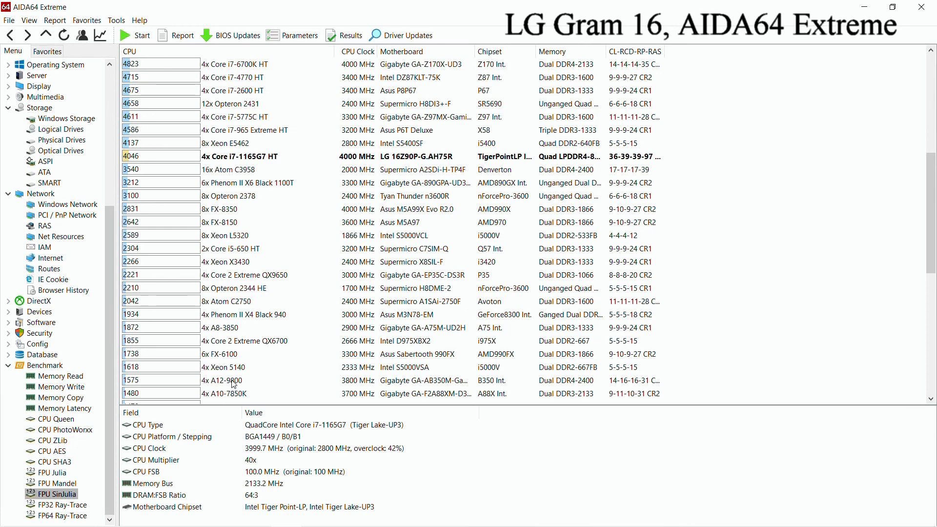
Step: Run the FP32 Ray-Trace benchmark and widen the CPU column to show the full processor names
click(71, 506)
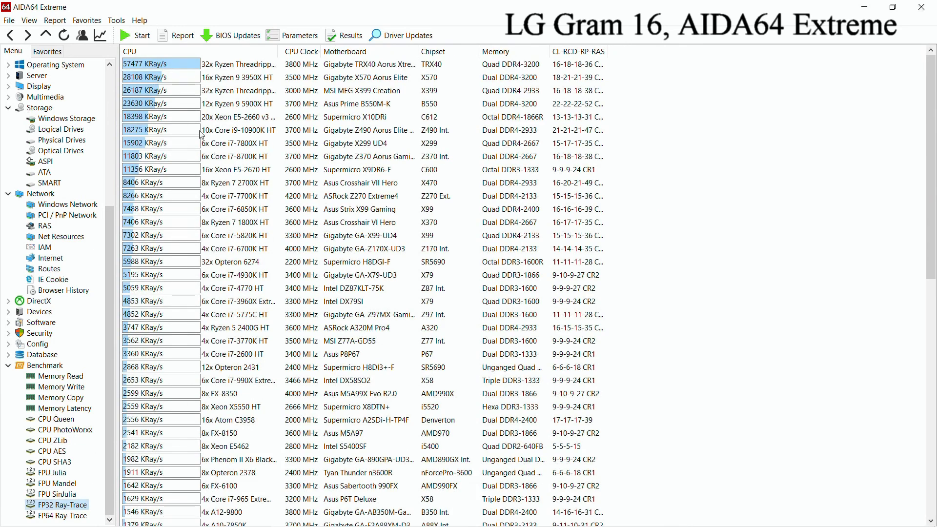
click(138, 37)
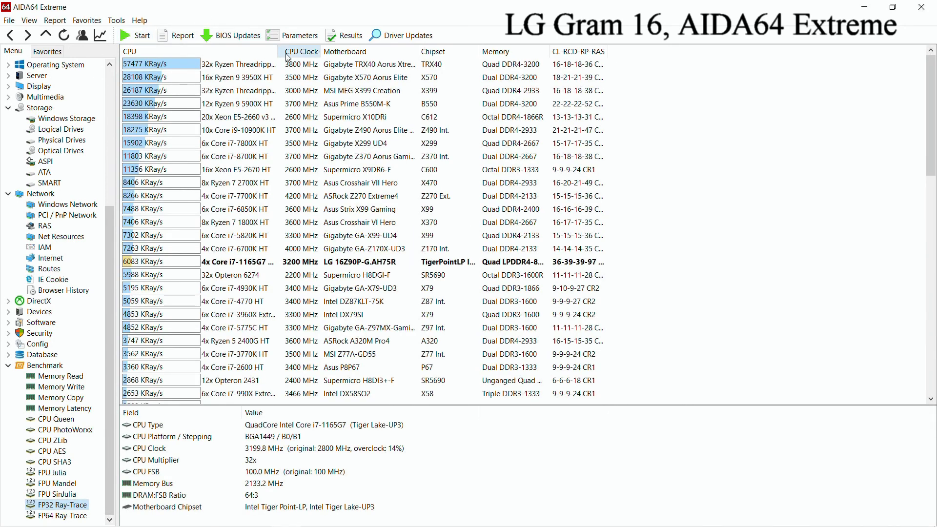
drag(278, 51, 339, 63)
click(338, 66)
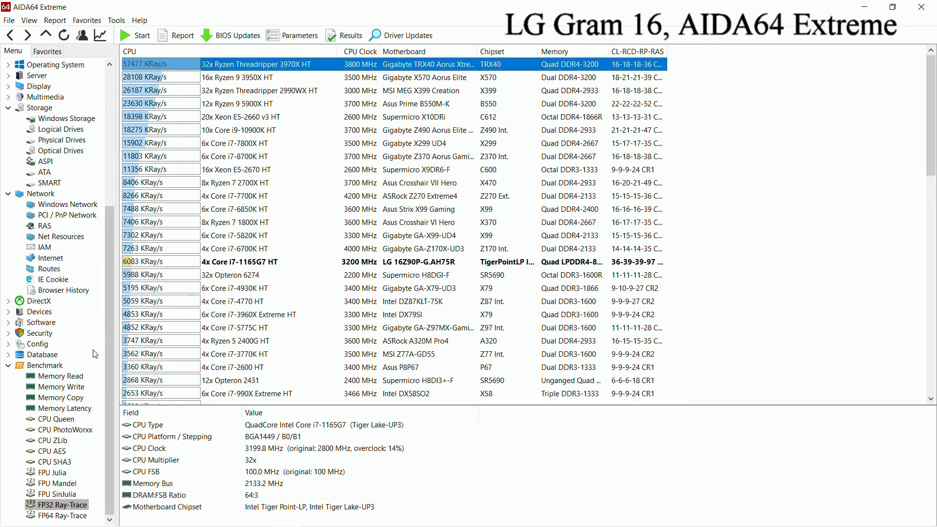
Step: Run the FP64 Ray-Trace benchmark, widen the CPU column, and compare the Core i7-1165G7 entry with the surrounding results
click(79, 516)
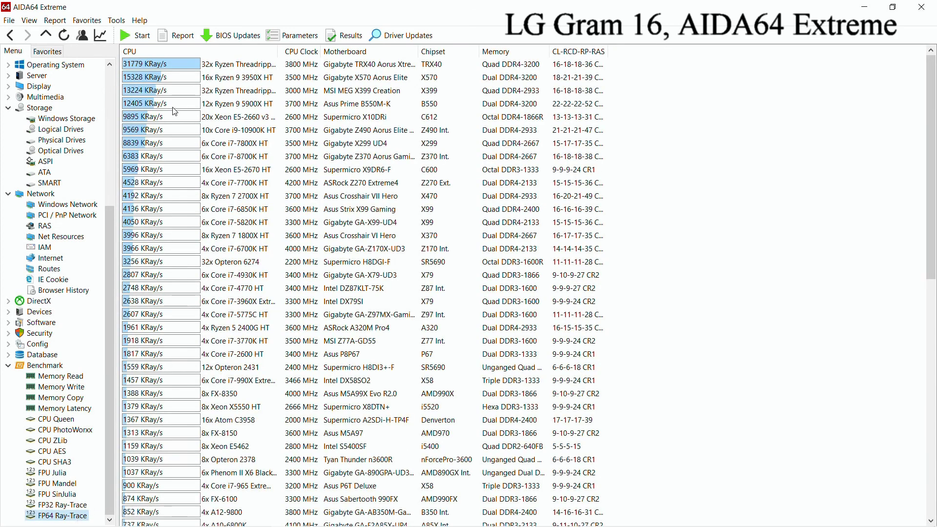
click(137, 35)
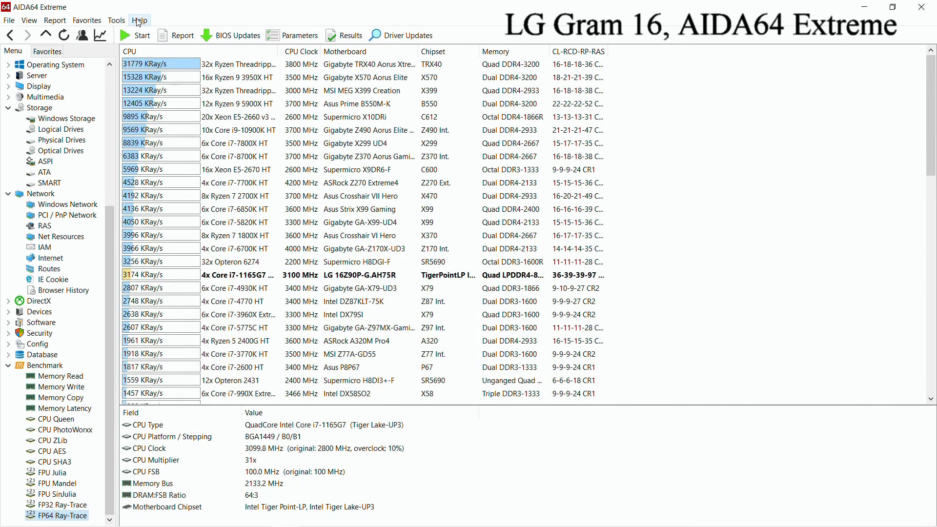
drag(282, 53, 336, 59)
click(322, 64)
scroll(300, 141, down, 2)
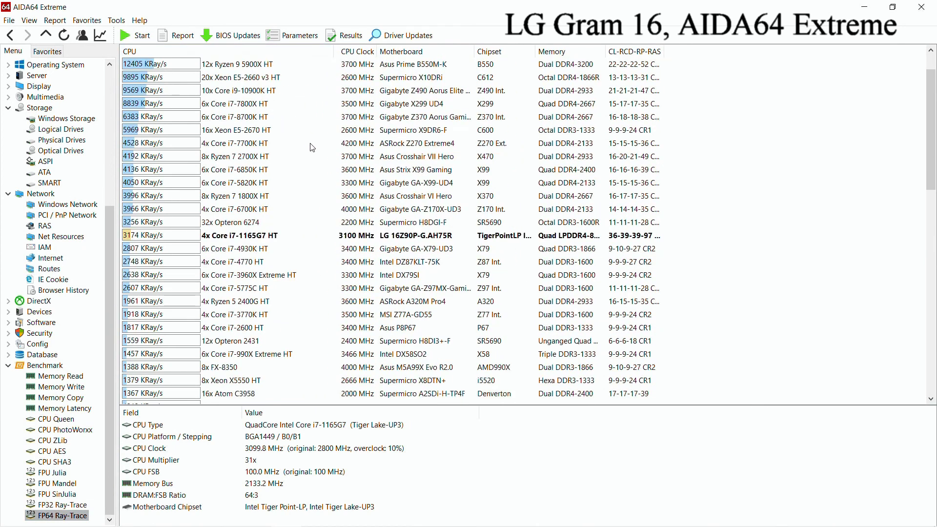
scroll(374, 169, up, 1)
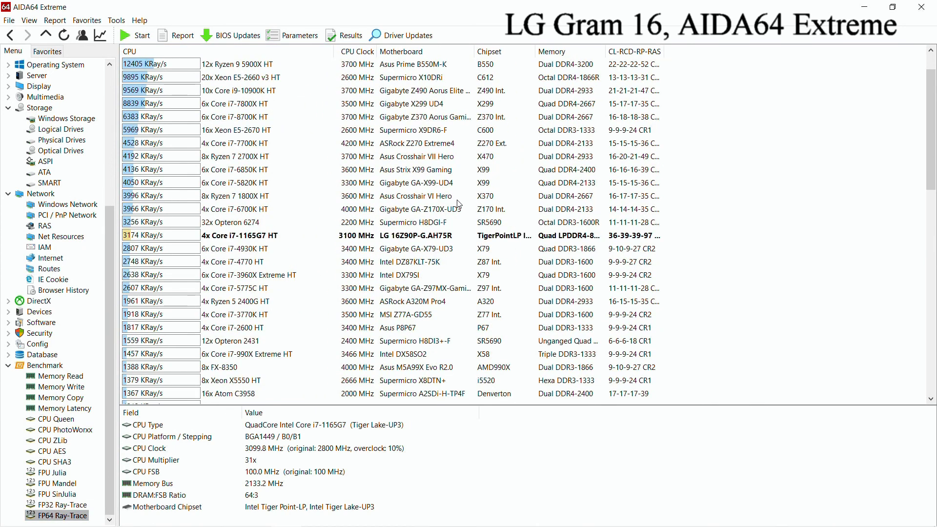